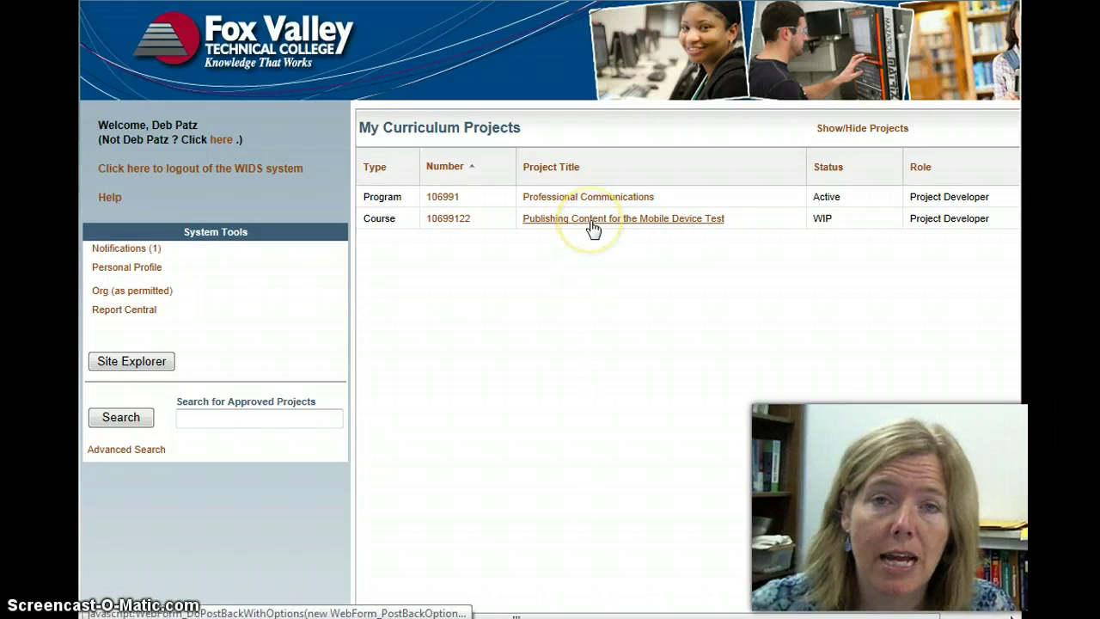
- Open the Publishing Content for the Mobile Device Test course project and start editing its course information
click(593, 219)
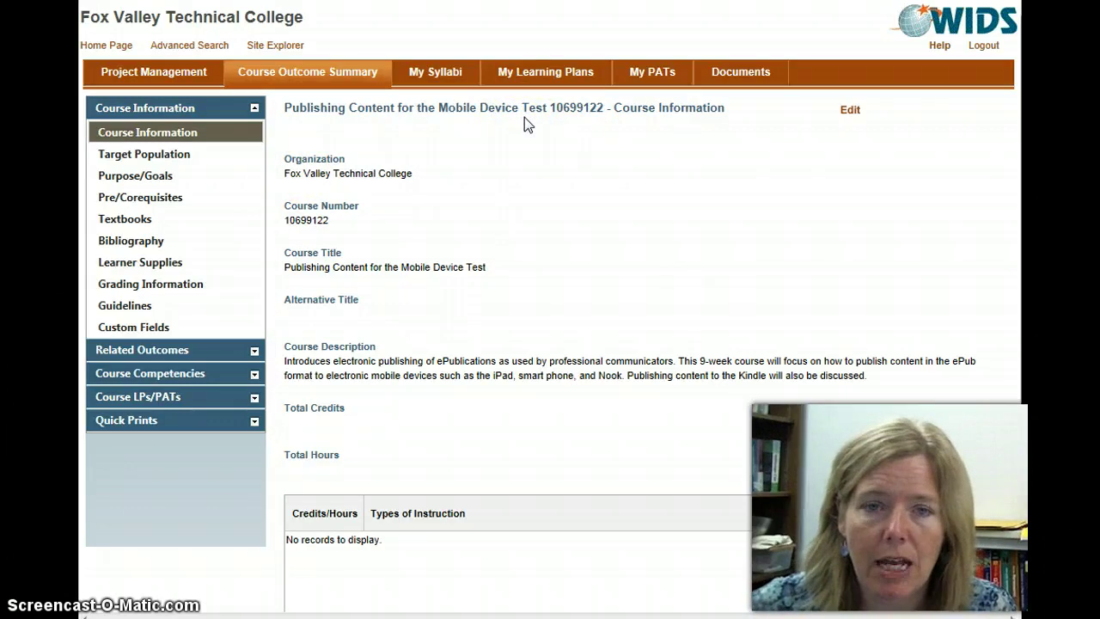
click(850, 110)
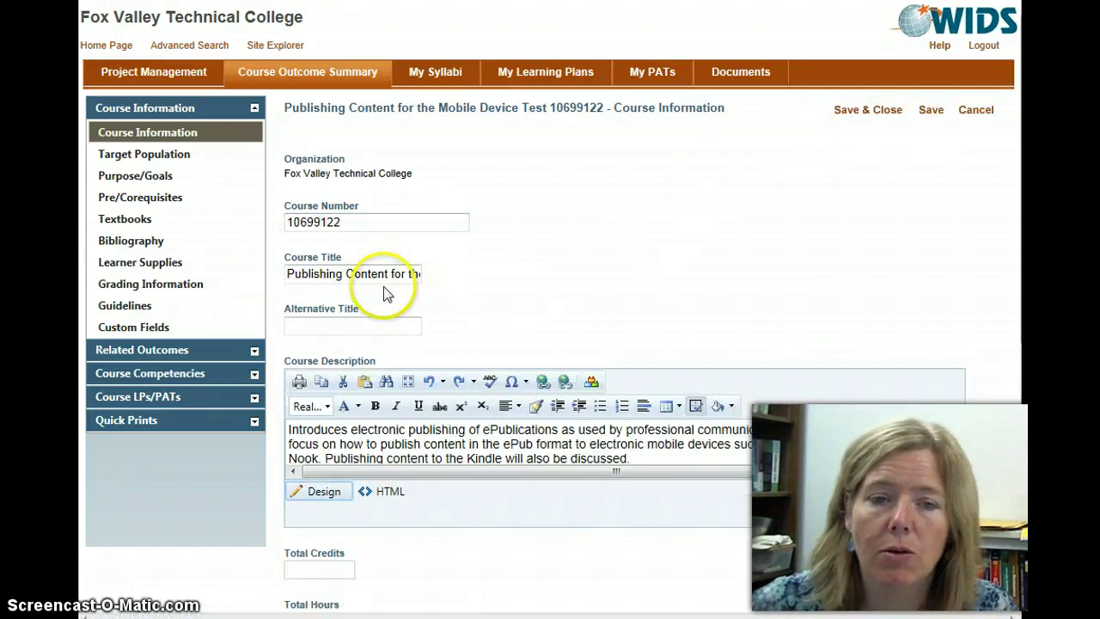
click(496, 459)
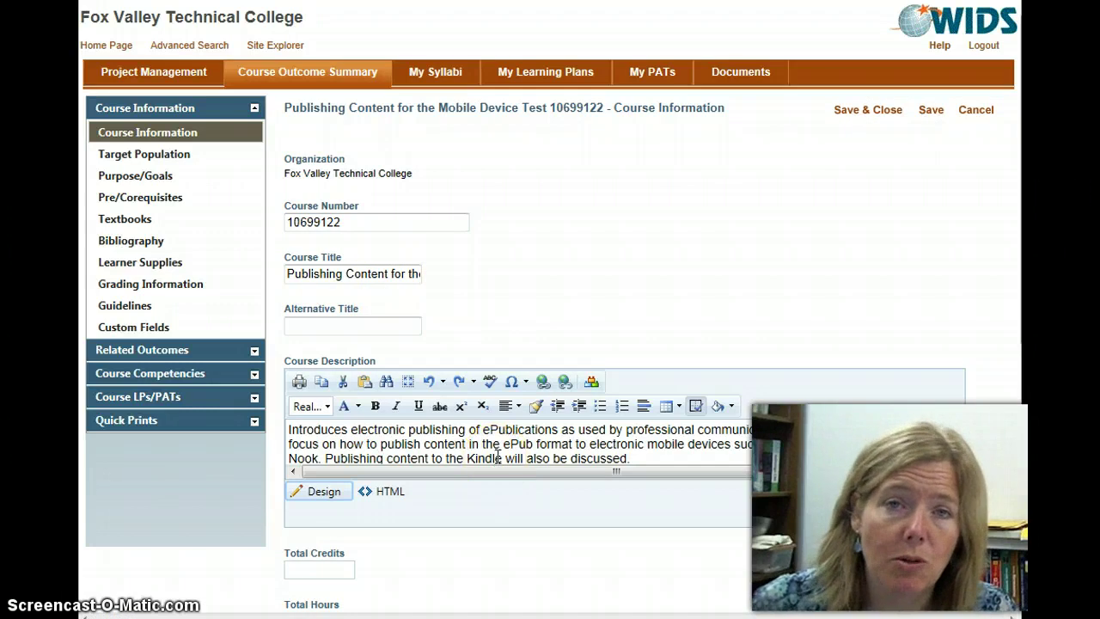
click(525, 456)
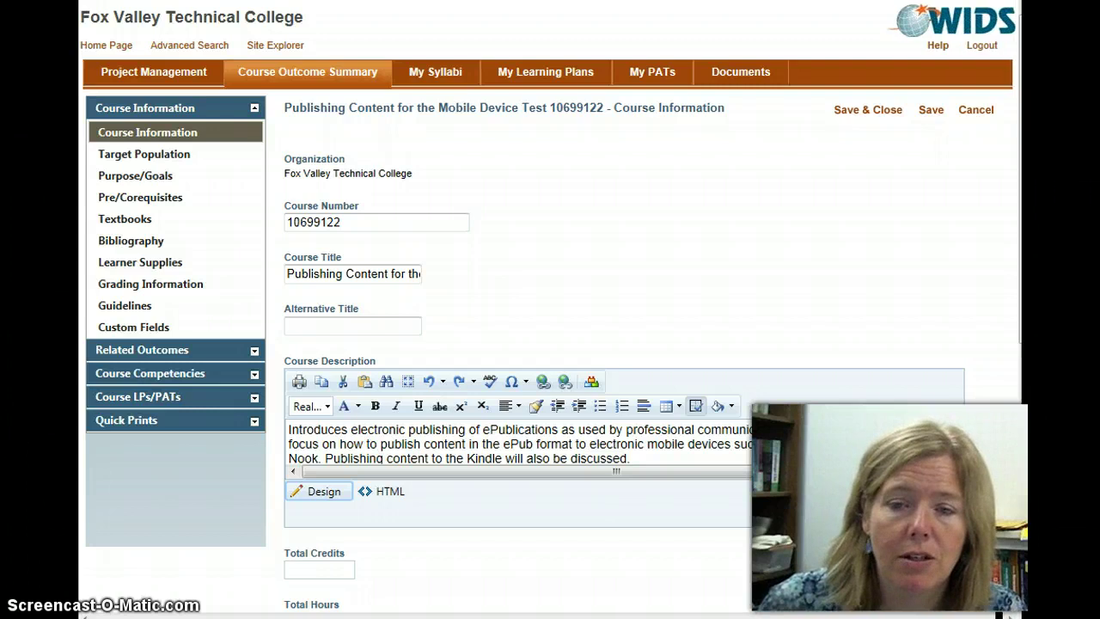
- Set the course's total credits to 1.00 and total hours to 18.00
scroll(550, 310, down, 5)
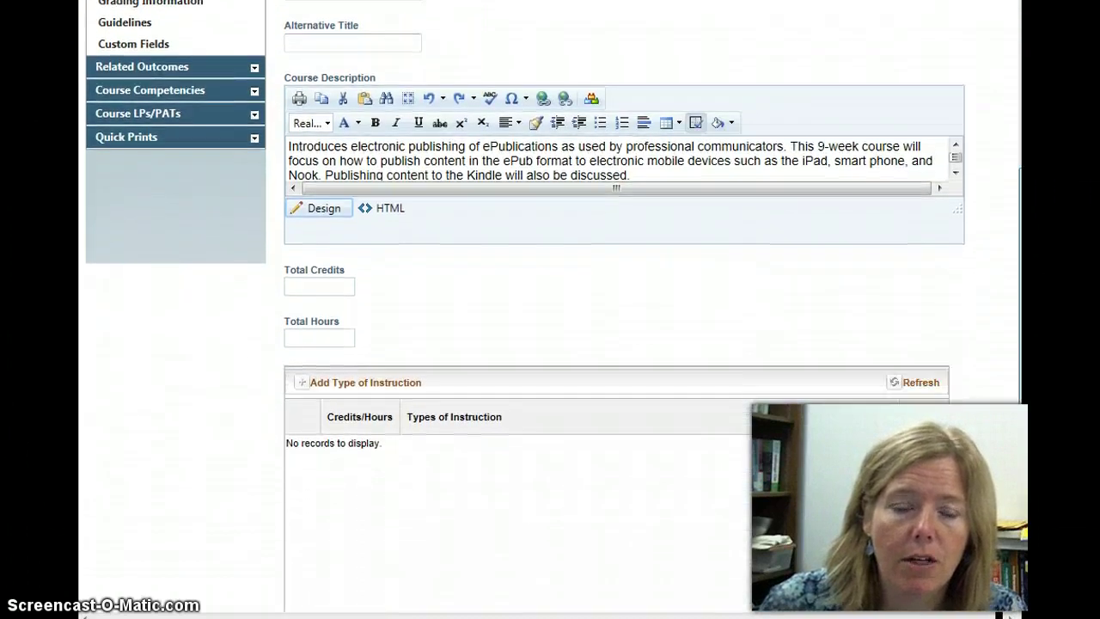
click(323, 271)
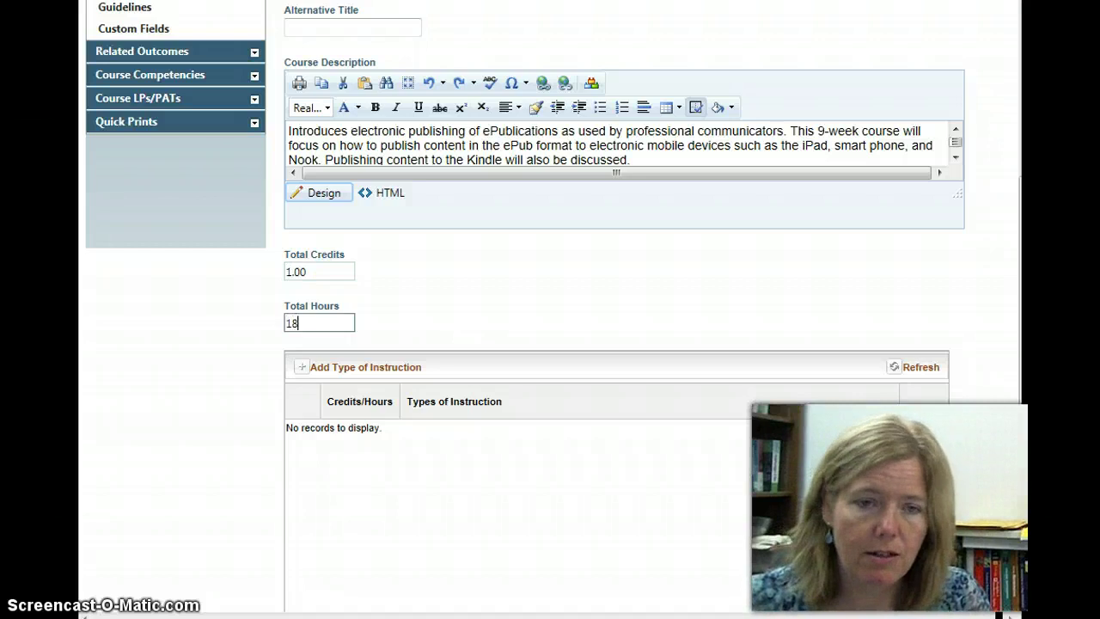
key(Tab)
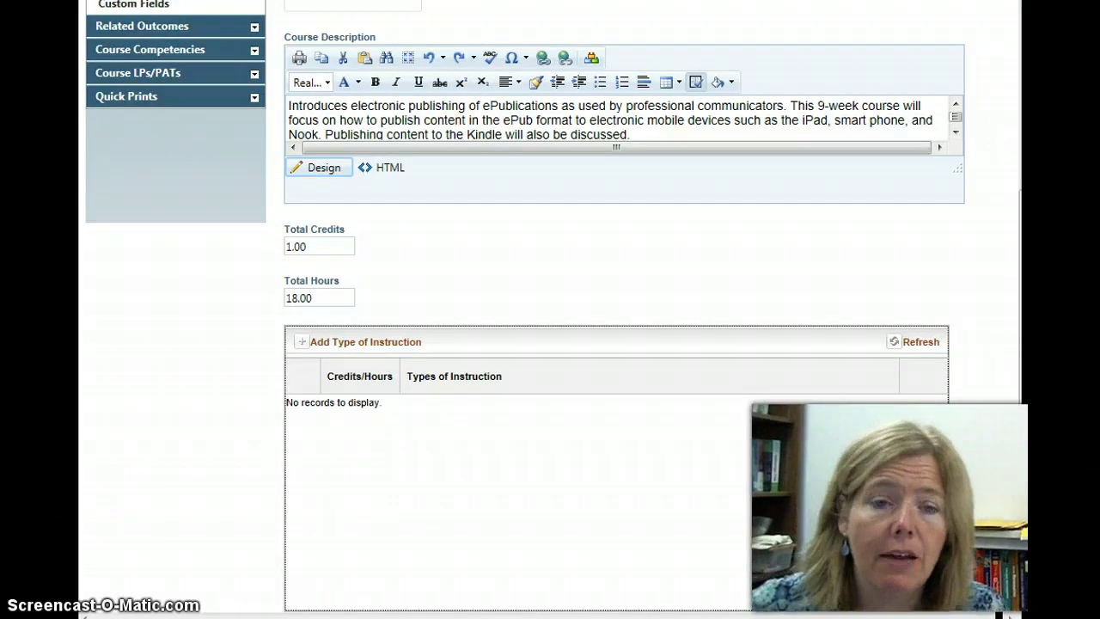
- Add and save an Online type of instruction with credits/hours of "1 credit/18 hours"
click(305, 350)
click(309, 349)
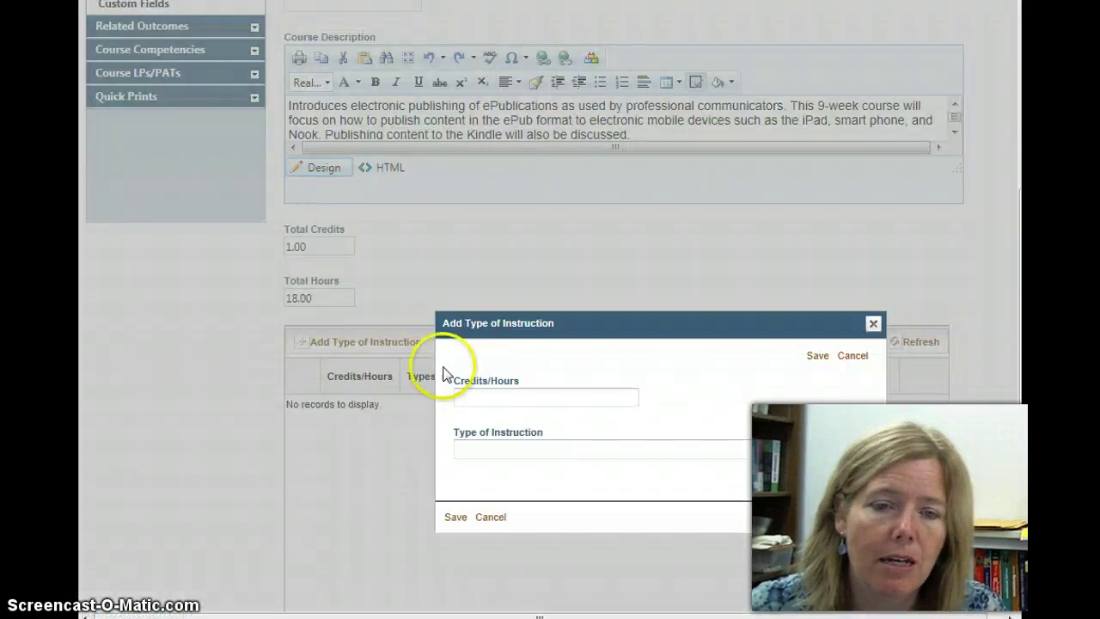
click(494, 391)
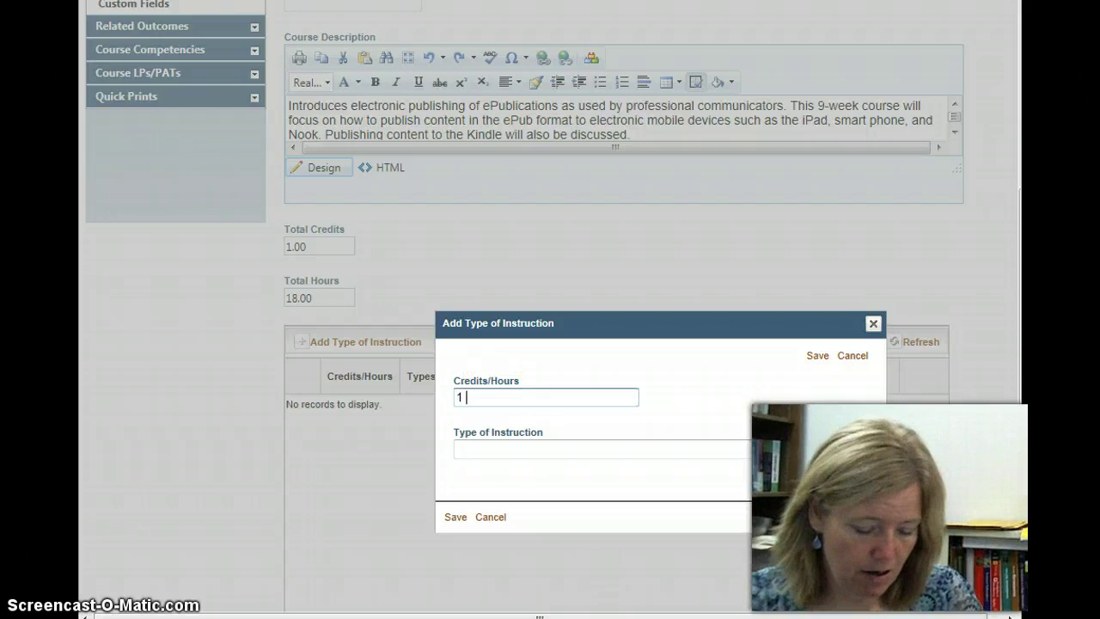
text(1 credit/)
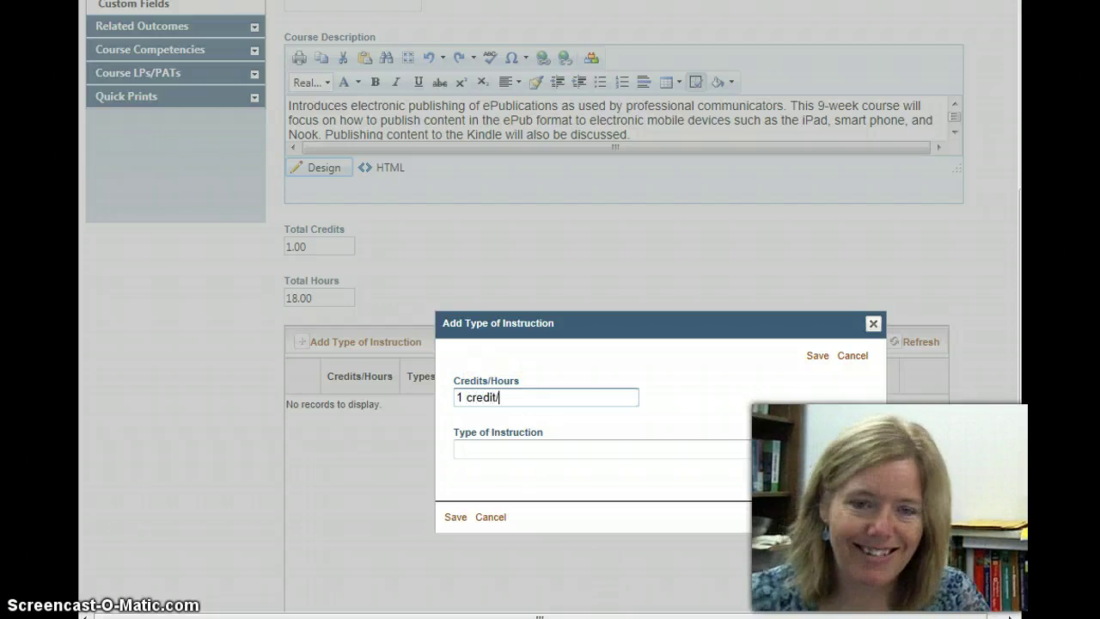
text(18 hours)
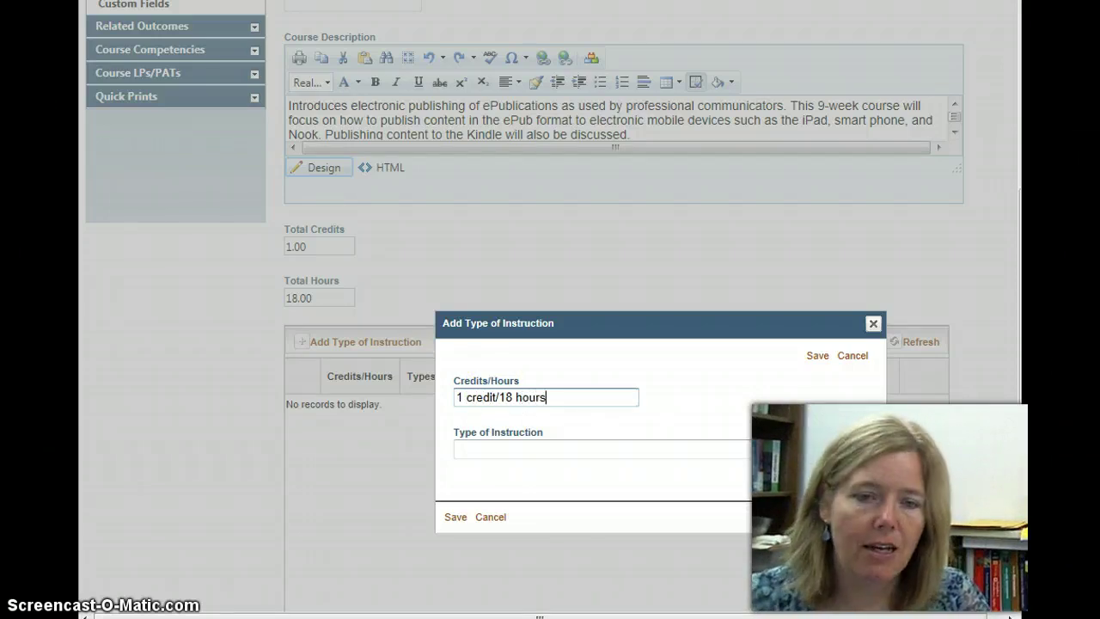
click(456, 449)
text(On)
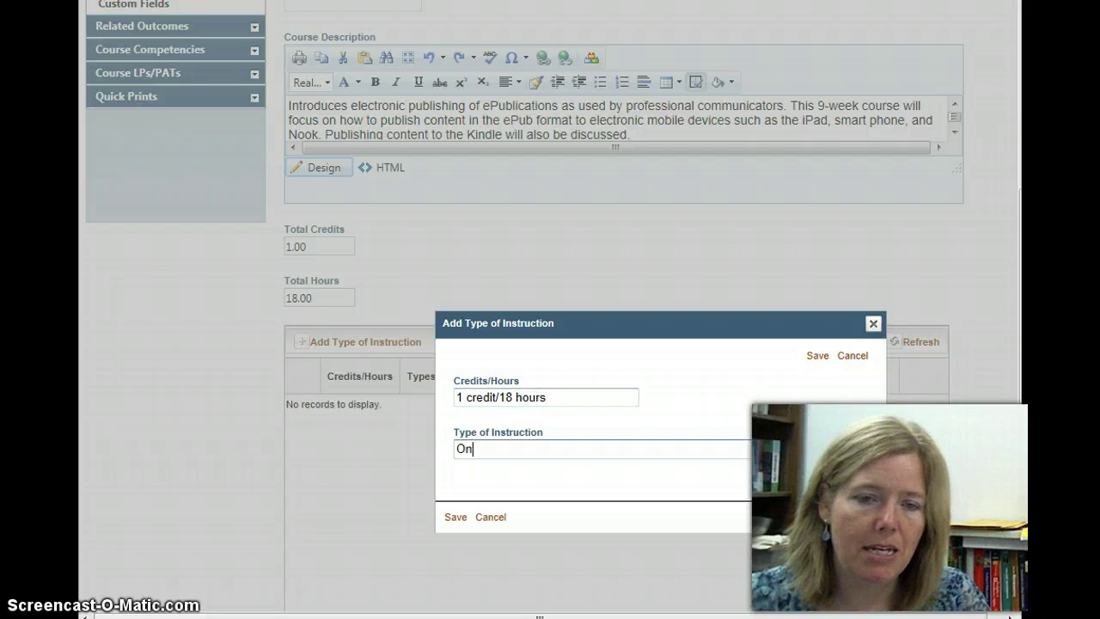
text(line)
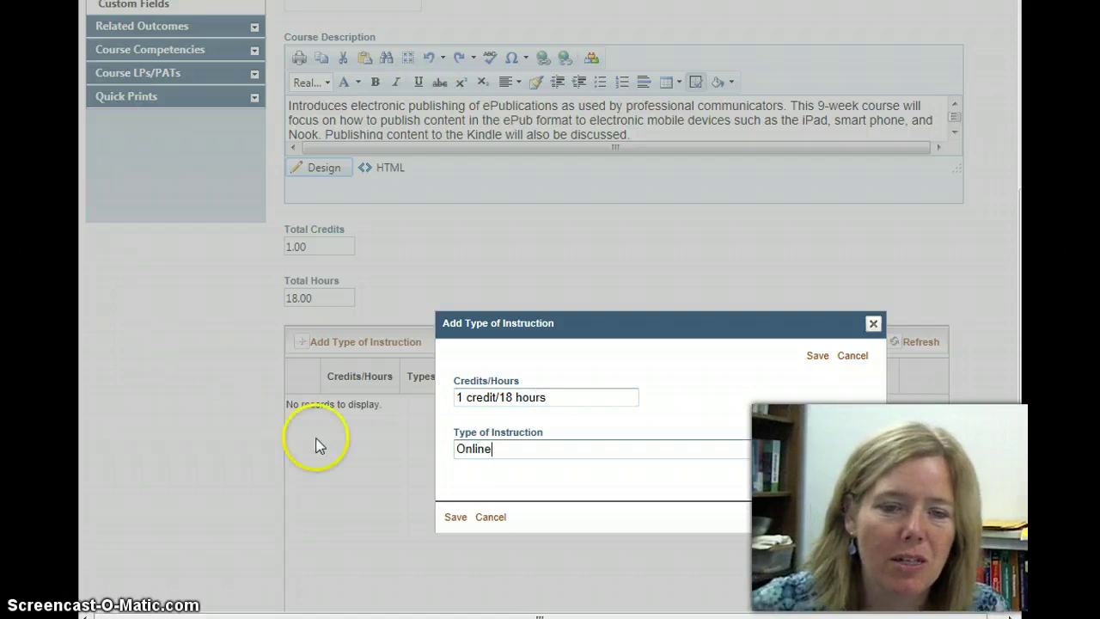
click(455, 517)
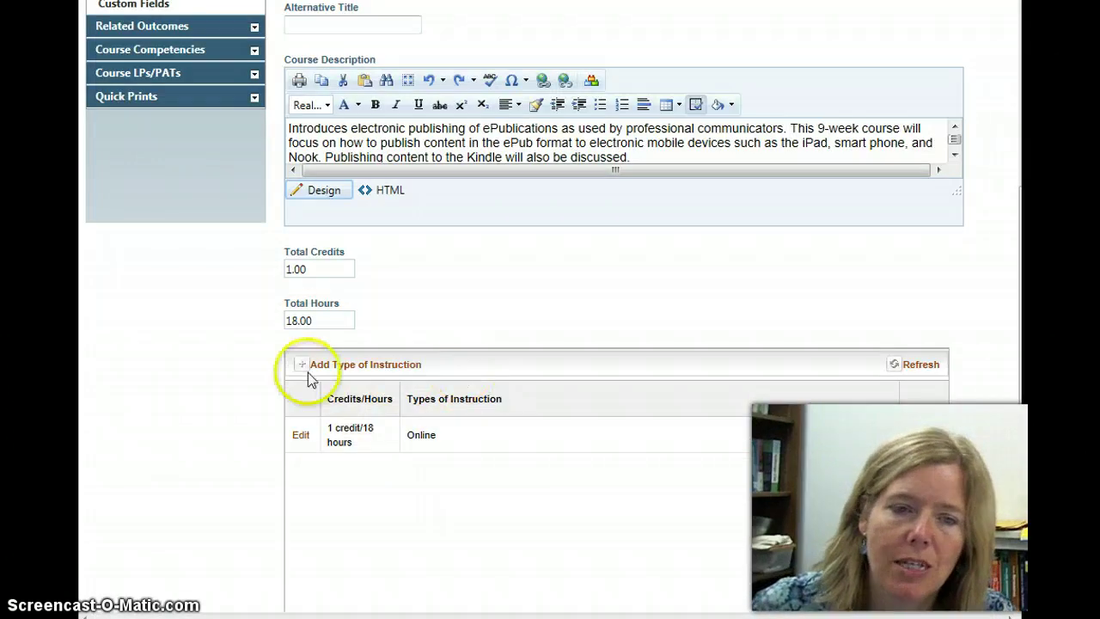
- Set the instructional level to Associate Degree and the career cluster to Business Management and Administration
scroll(968, 387, down, 1)
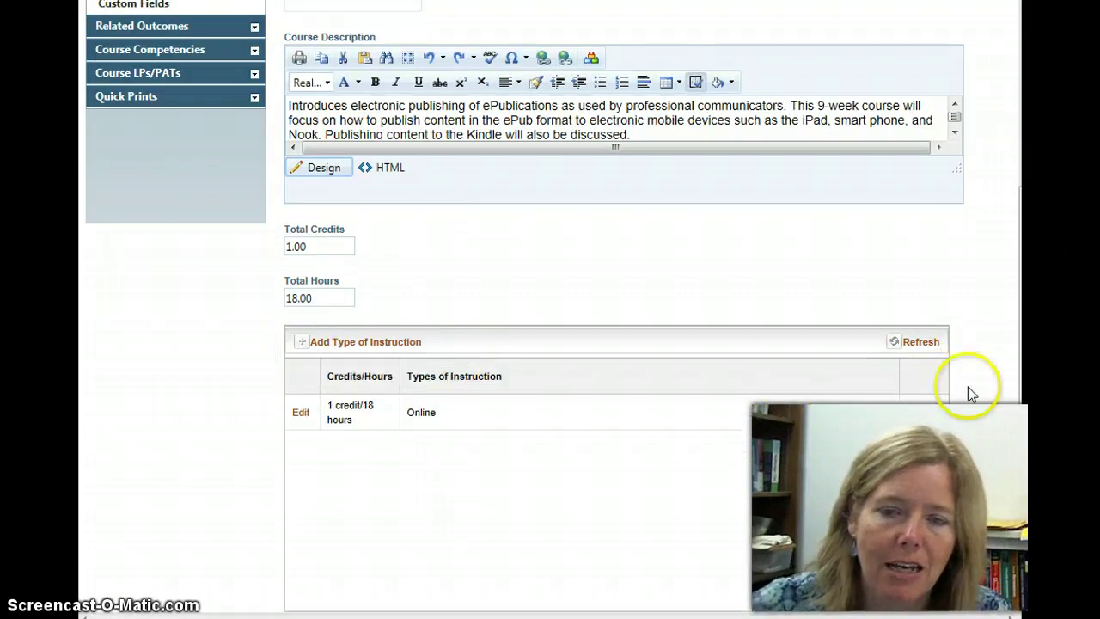
drag(1021, 401, 1020, 487)
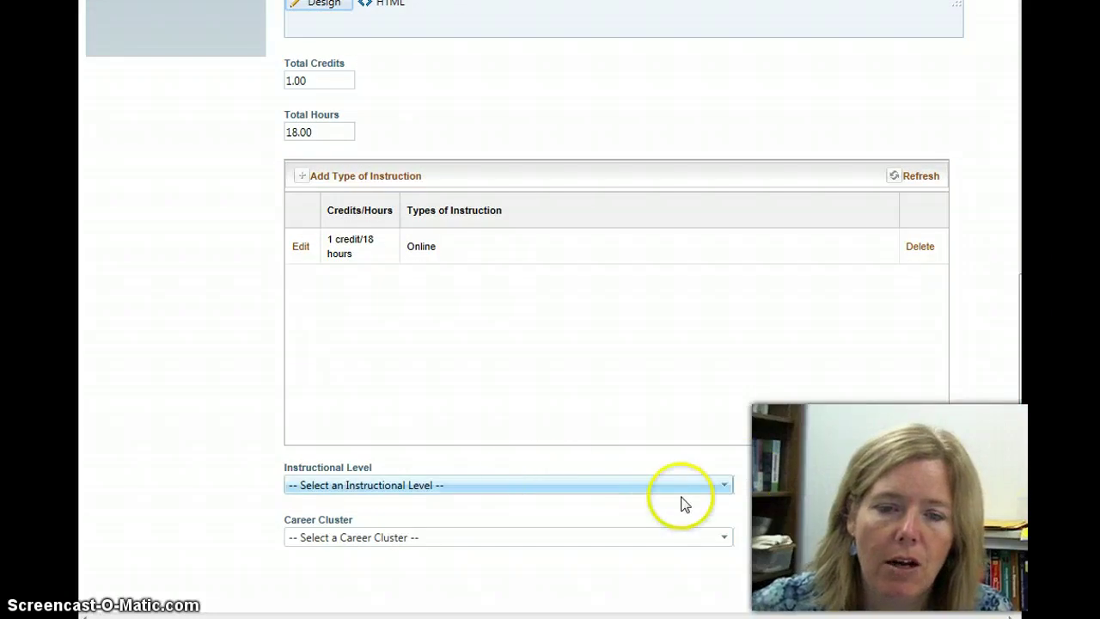
click(723, 487)
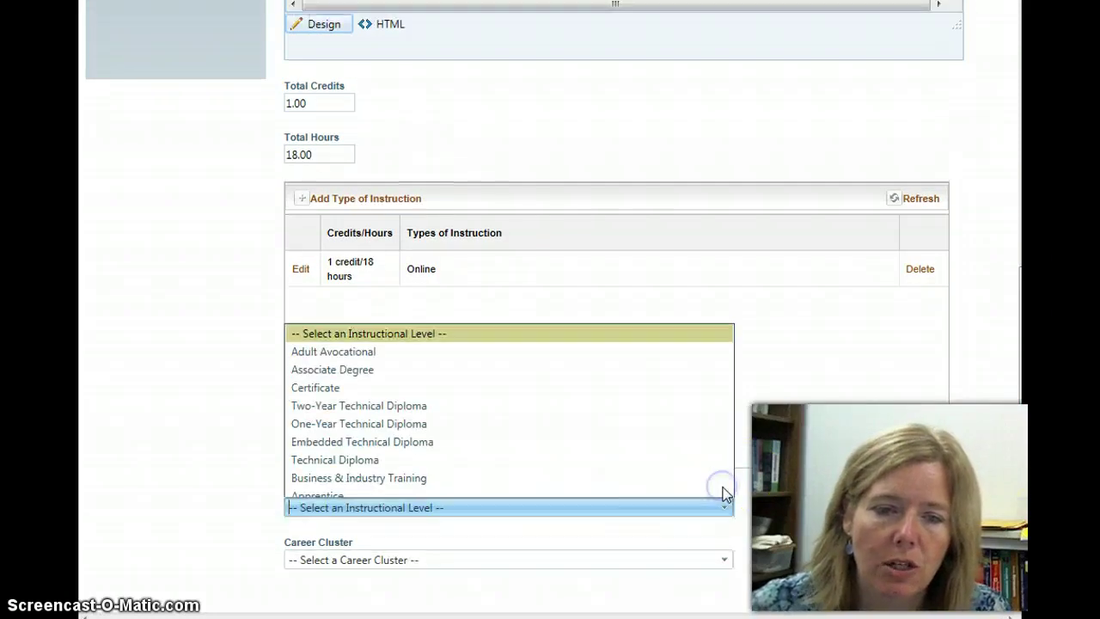
click(427, 363)
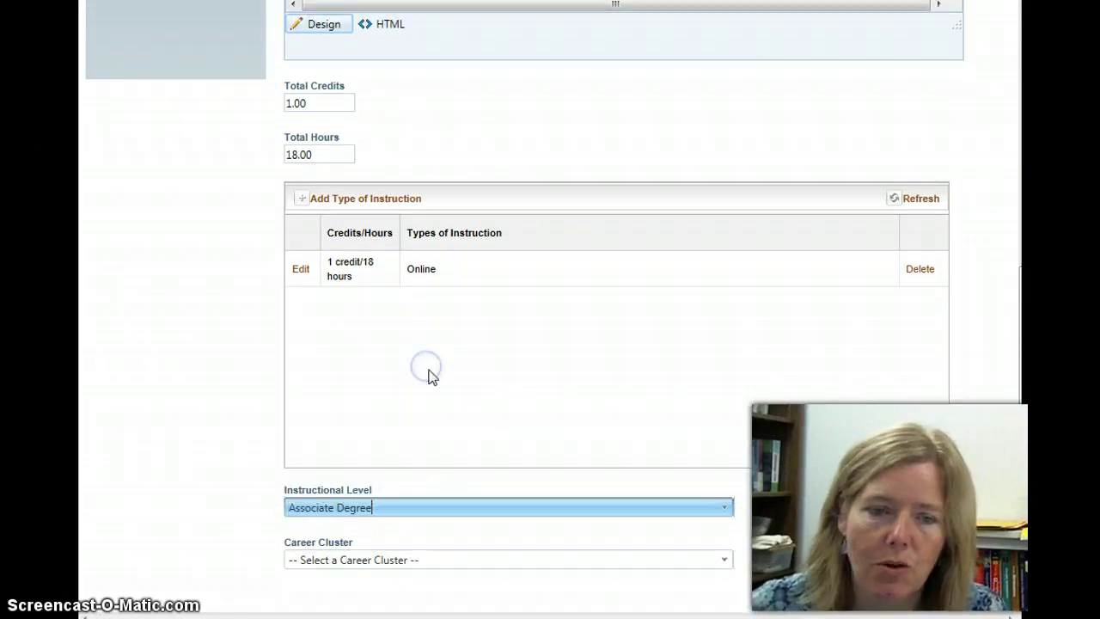
click(724, 560)
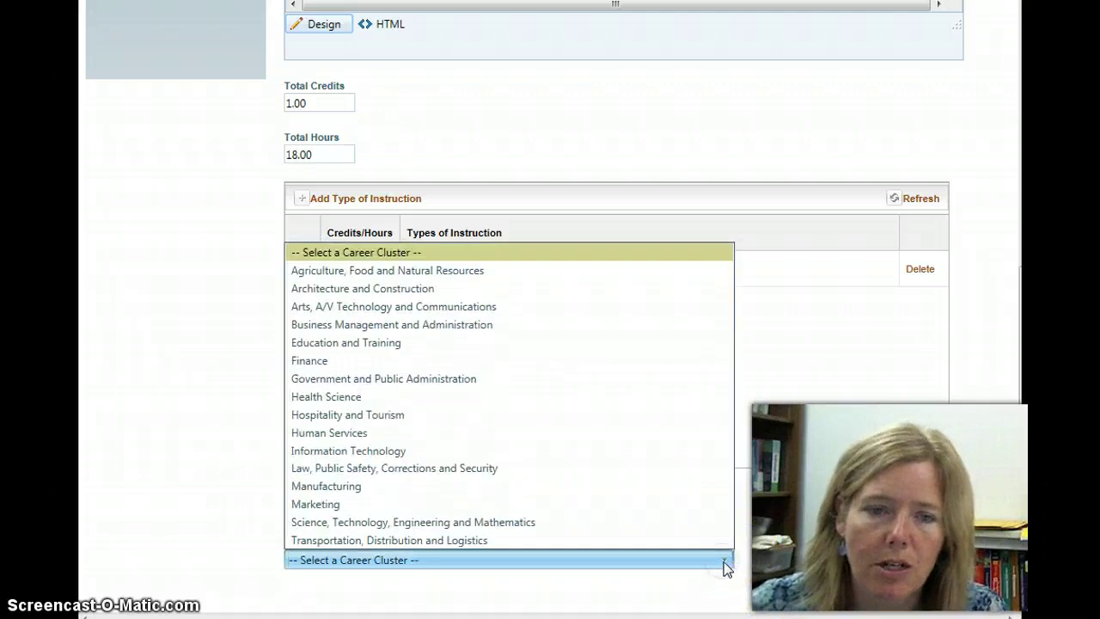
click(481, 326)
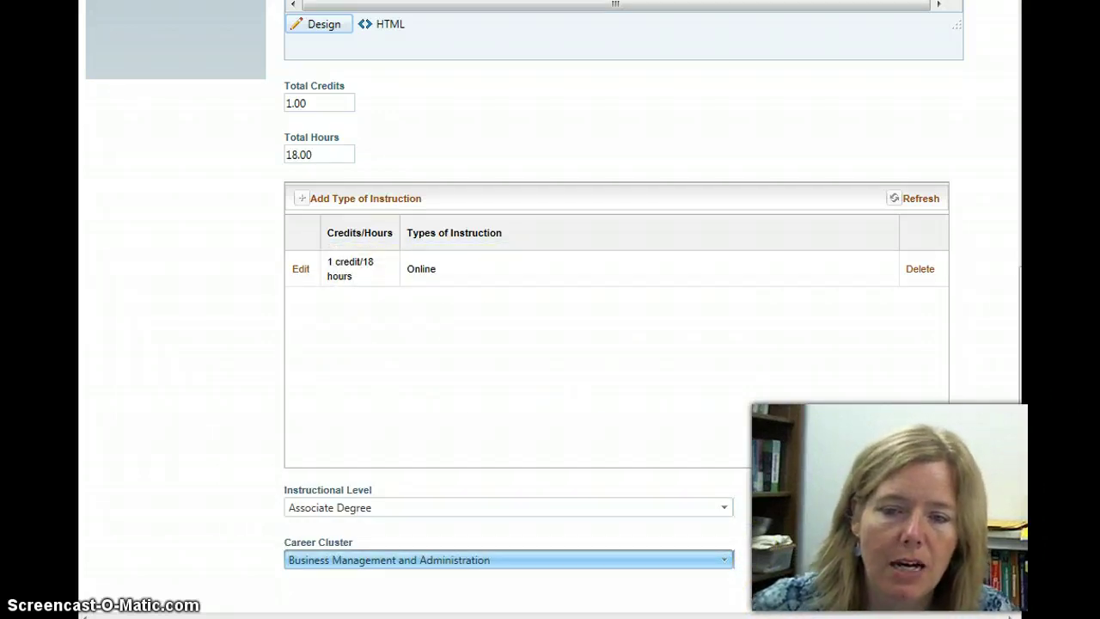
- Add and save a prerequisite for the course reading "Accuplacer Algebra Score 66 or higher"
scroll(550, 309, up, 5)
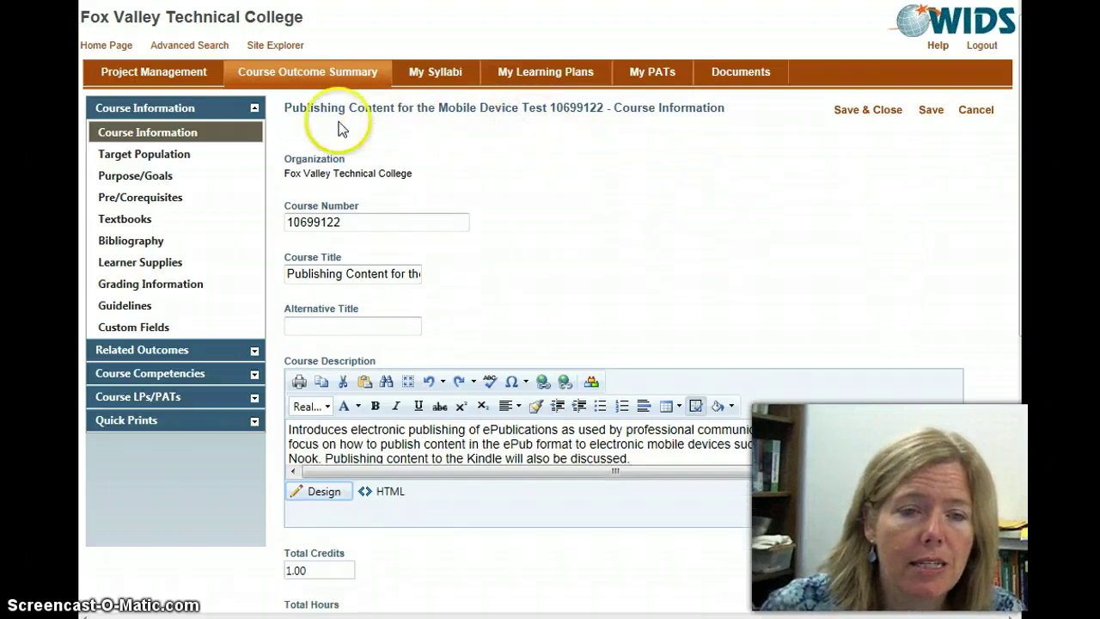
click(165, 204)
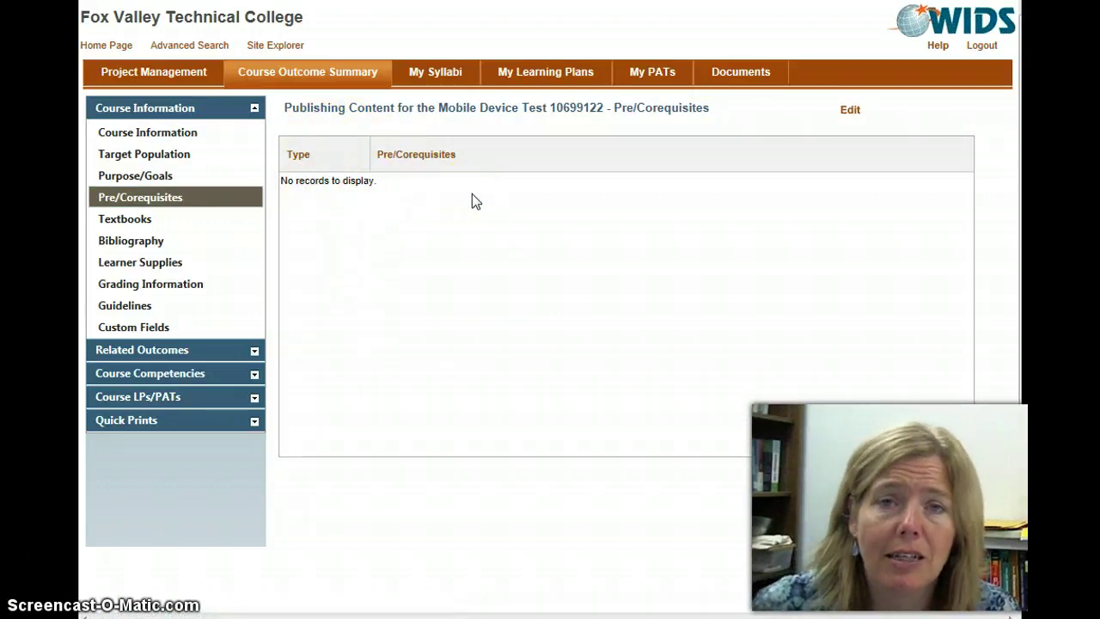
click(850, 110)
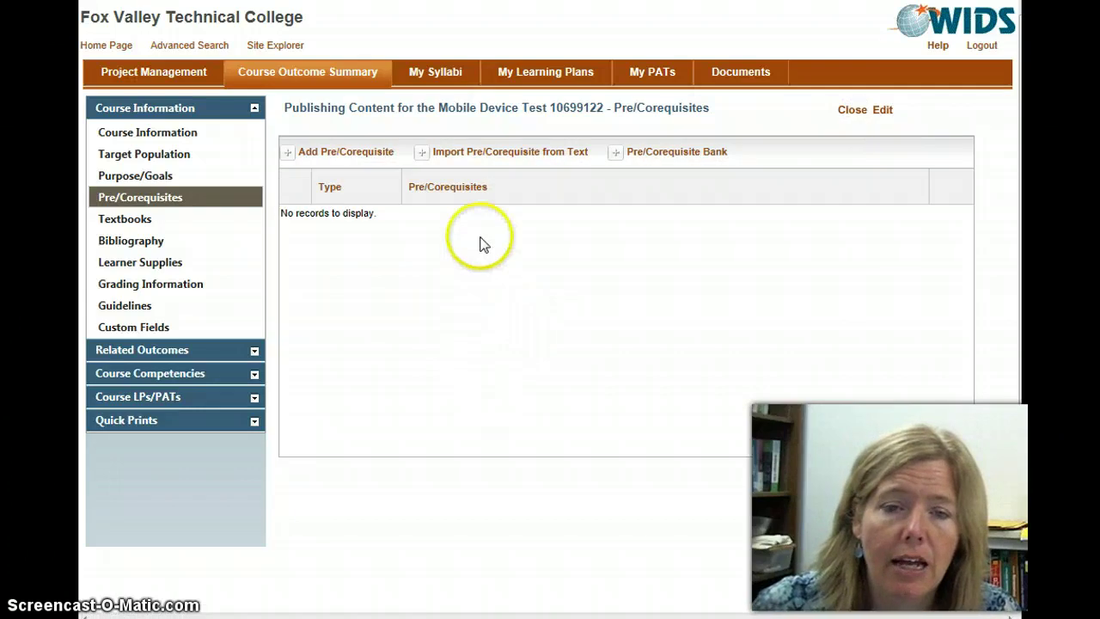
click(290, 159)
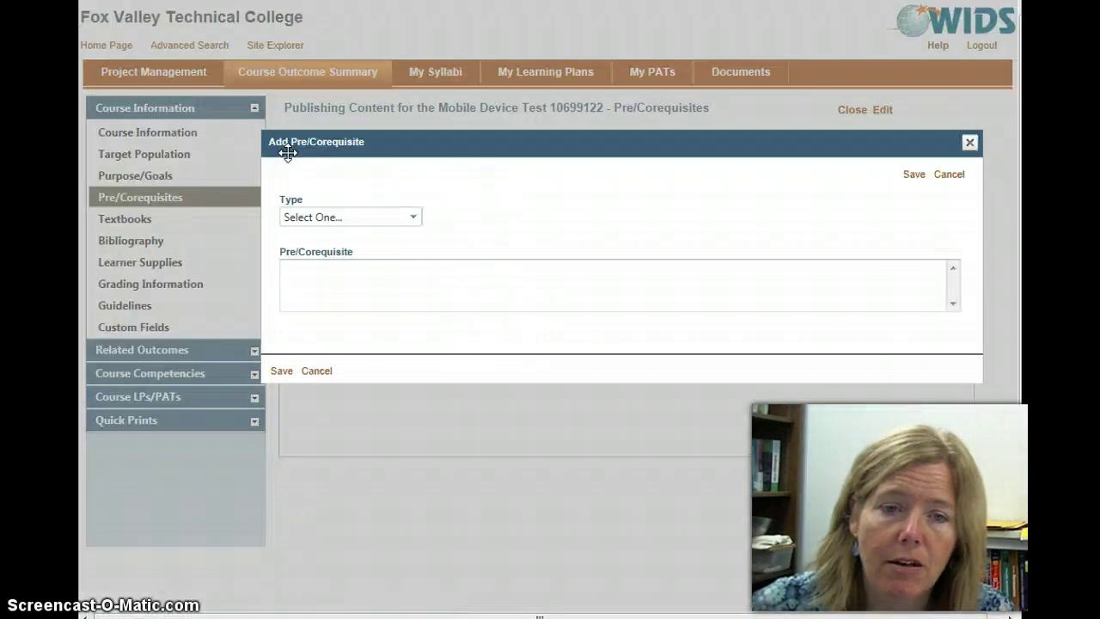
click(413, 217)
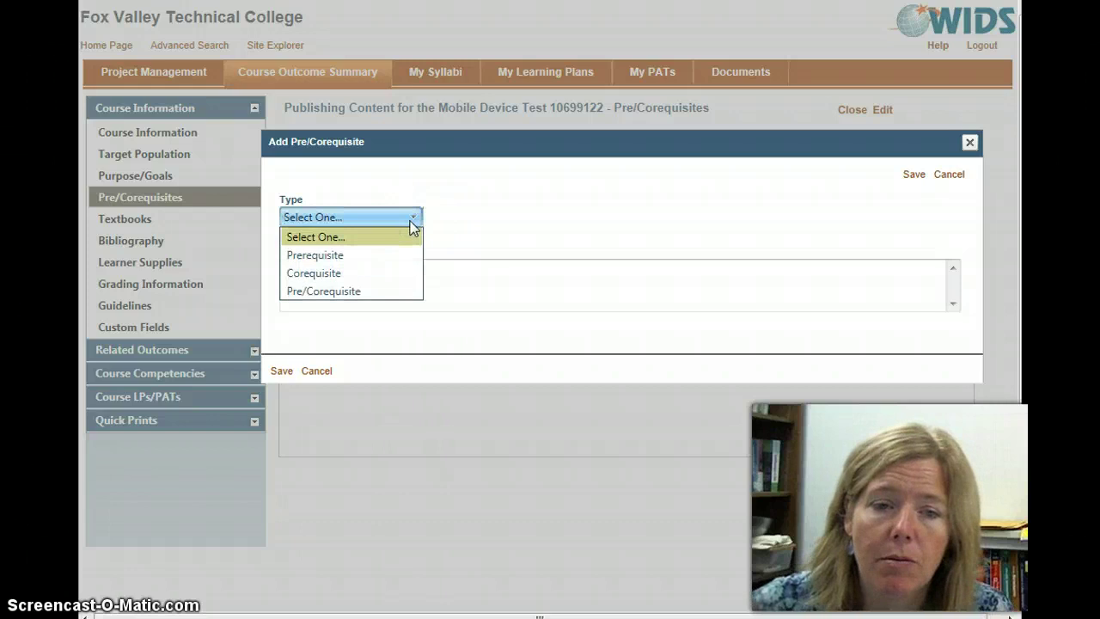
click(358, 259)
click(329, 268)
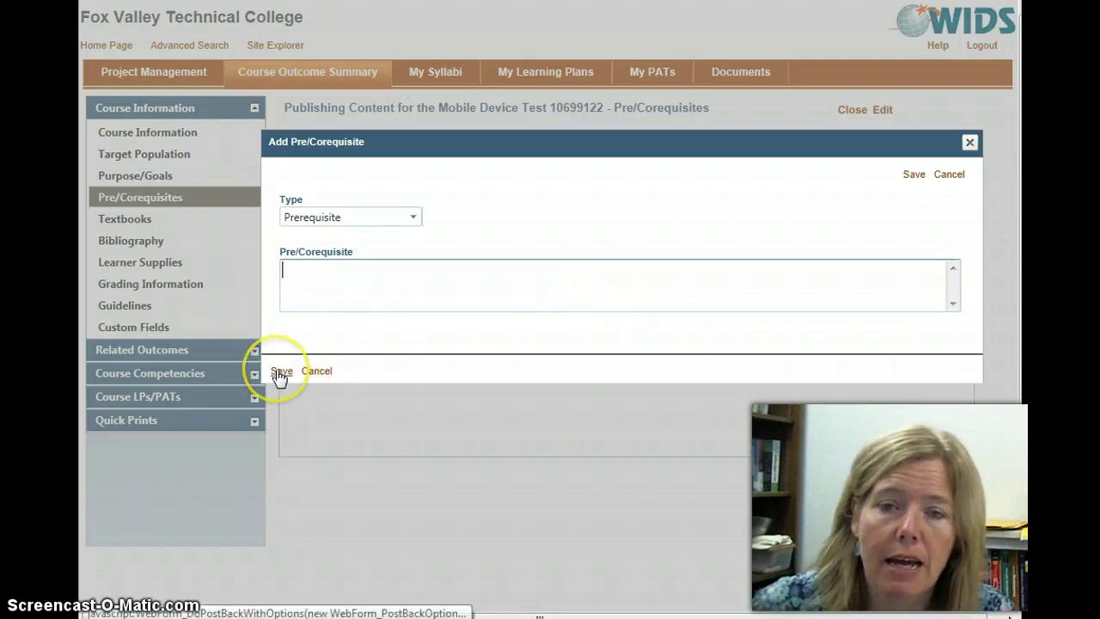
click(325, 281)
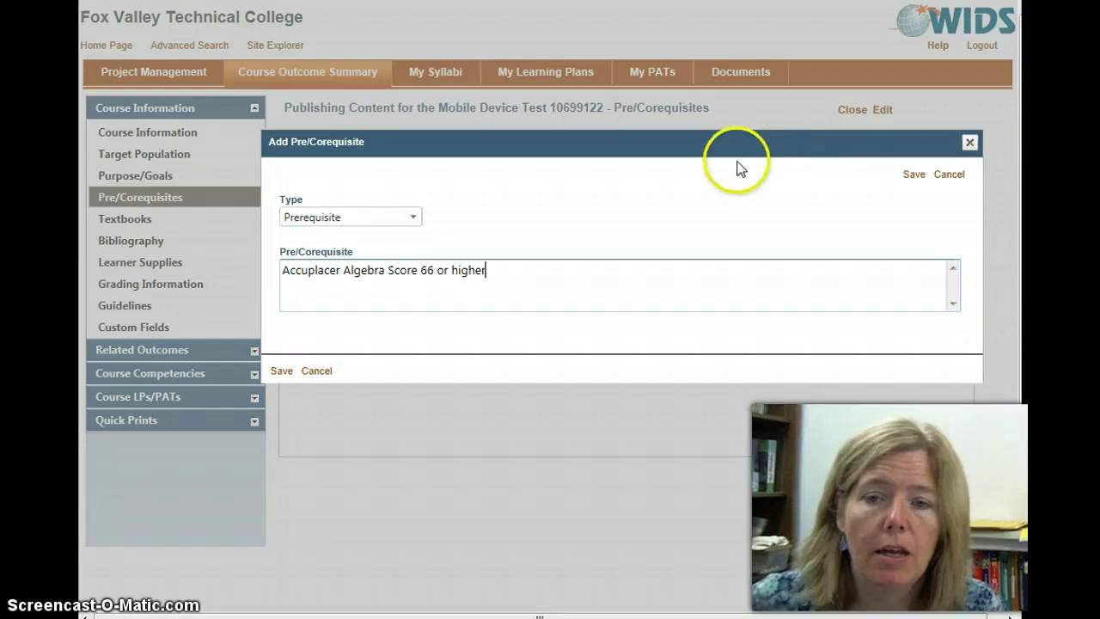
click(913, 174)
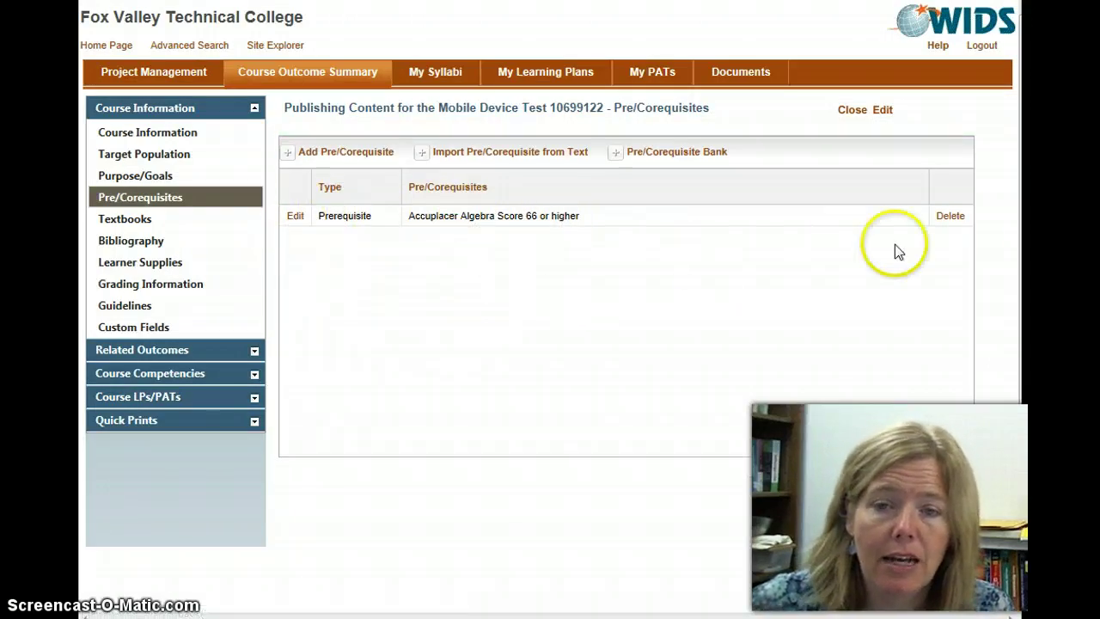
- Delete the Accuplacer Algebra prerequisite from the course and confirm the deletion
click(951, 217)
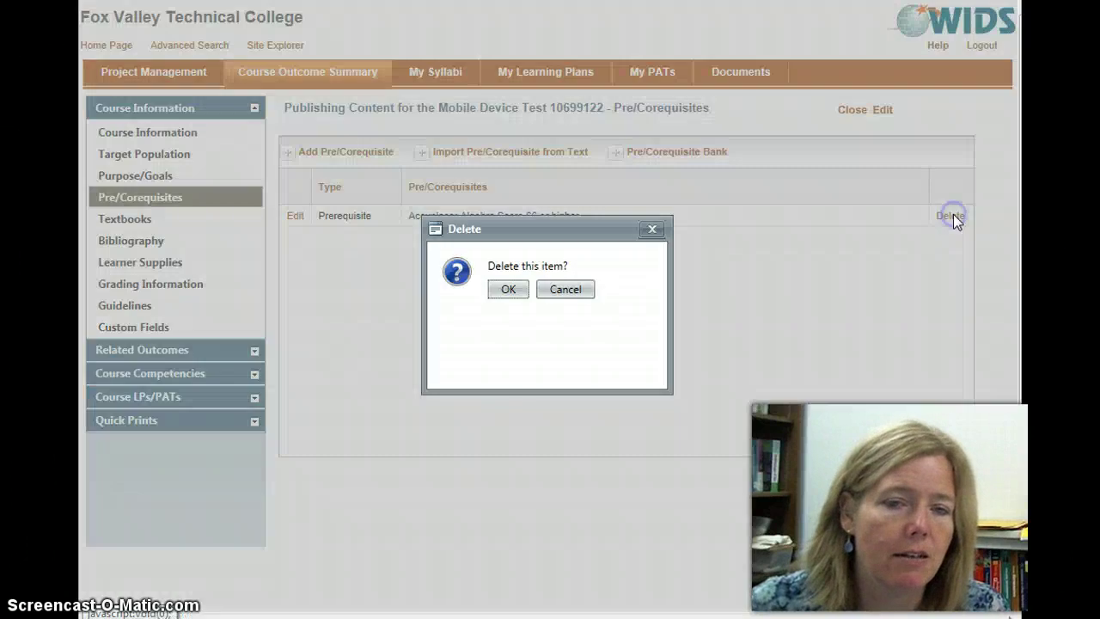
click(503, 290)
click(638, 337)
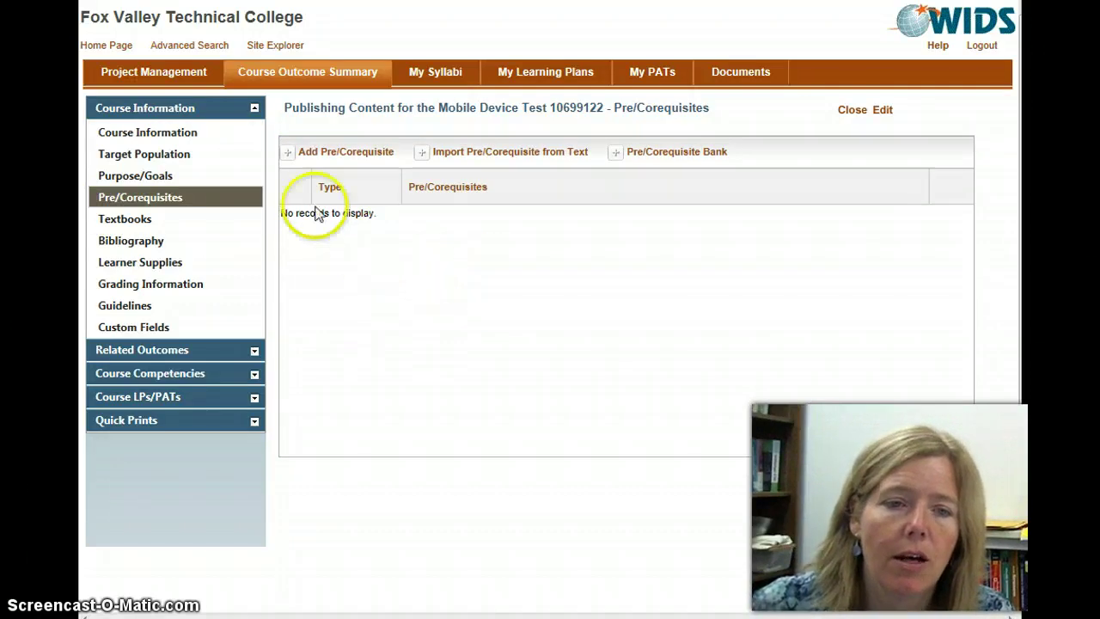
- Paste and save the copied textbook entry "How to Format Your eBook for Kindle, NOOK, Smashwords, and Everything Else", 2011, ASIN B005PG6CNS, allowing clipboard access
click(128, 221)
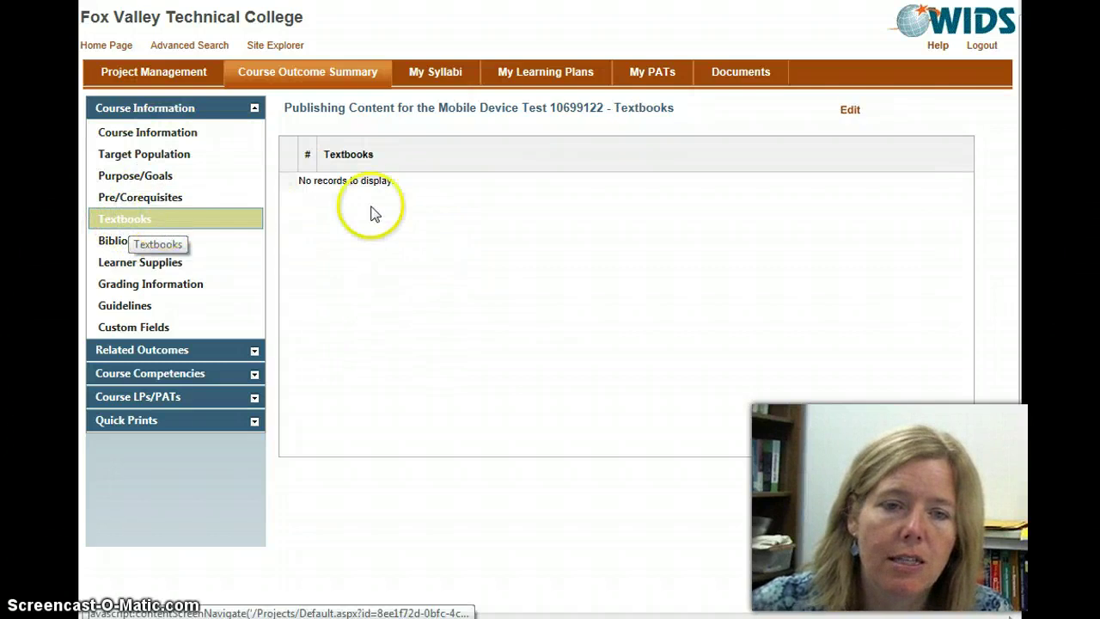
click(847, 112)
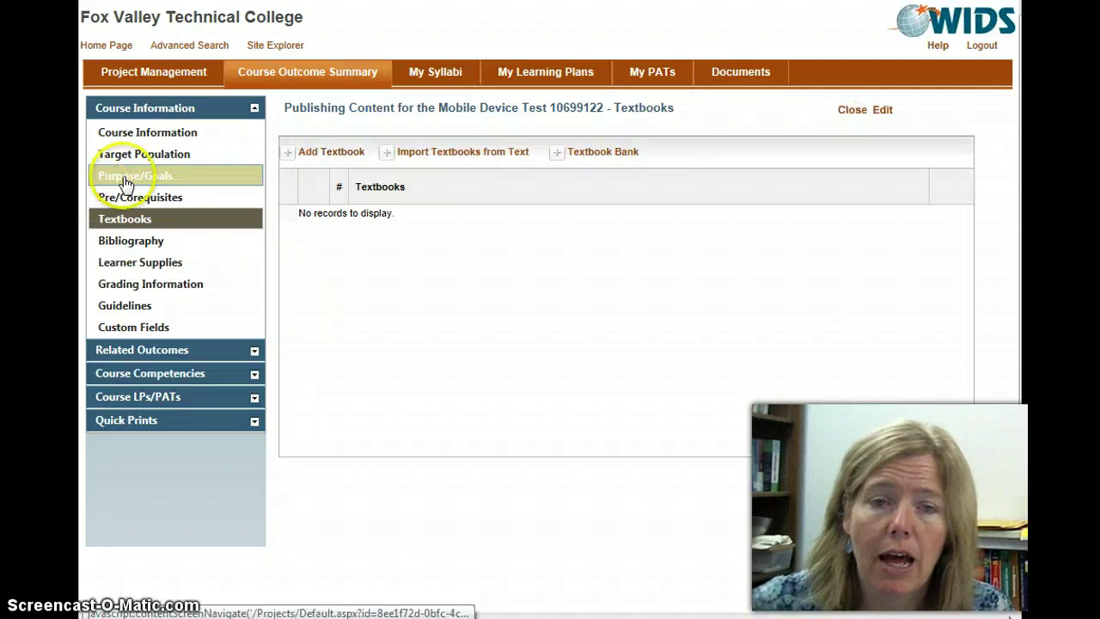
click(291, 159)
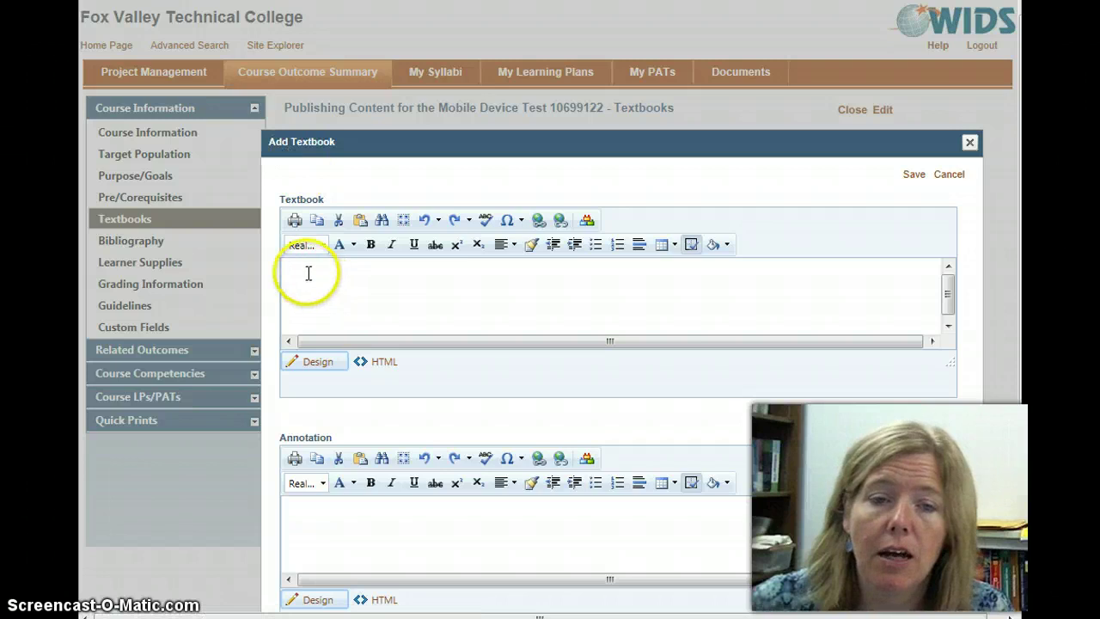
click(300, 275)
click(495, 300)
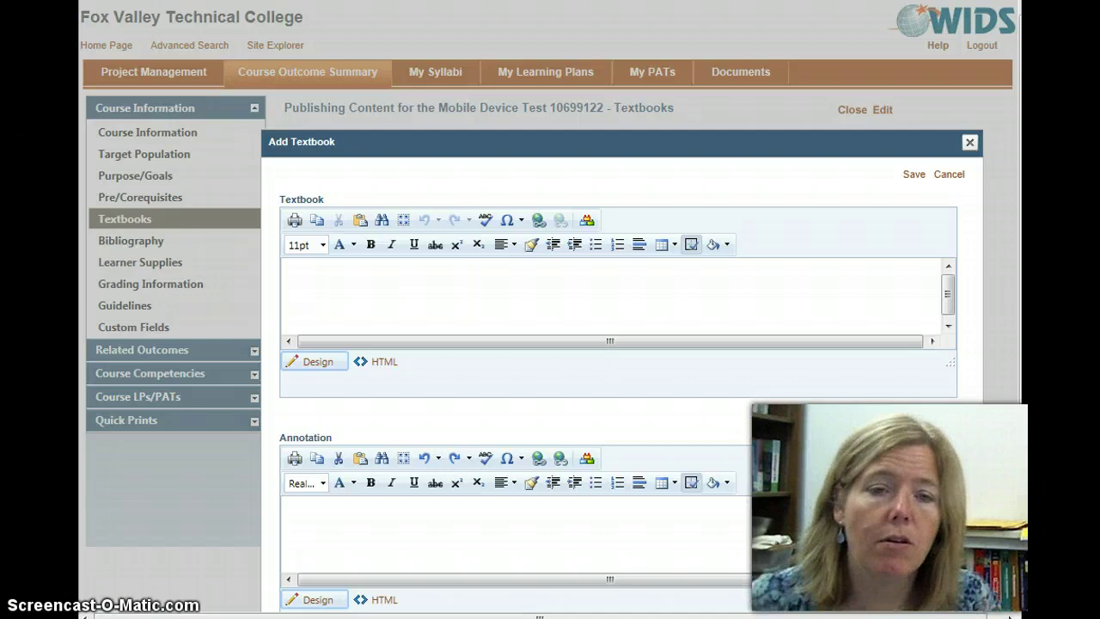
click(383, 273)
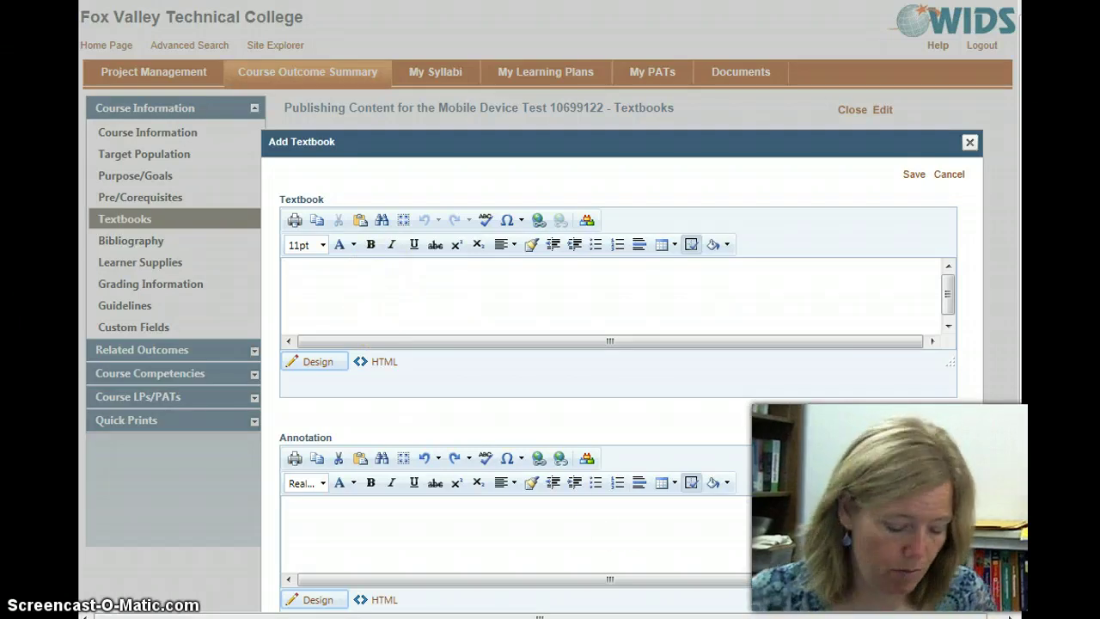
key(ctrl+v)
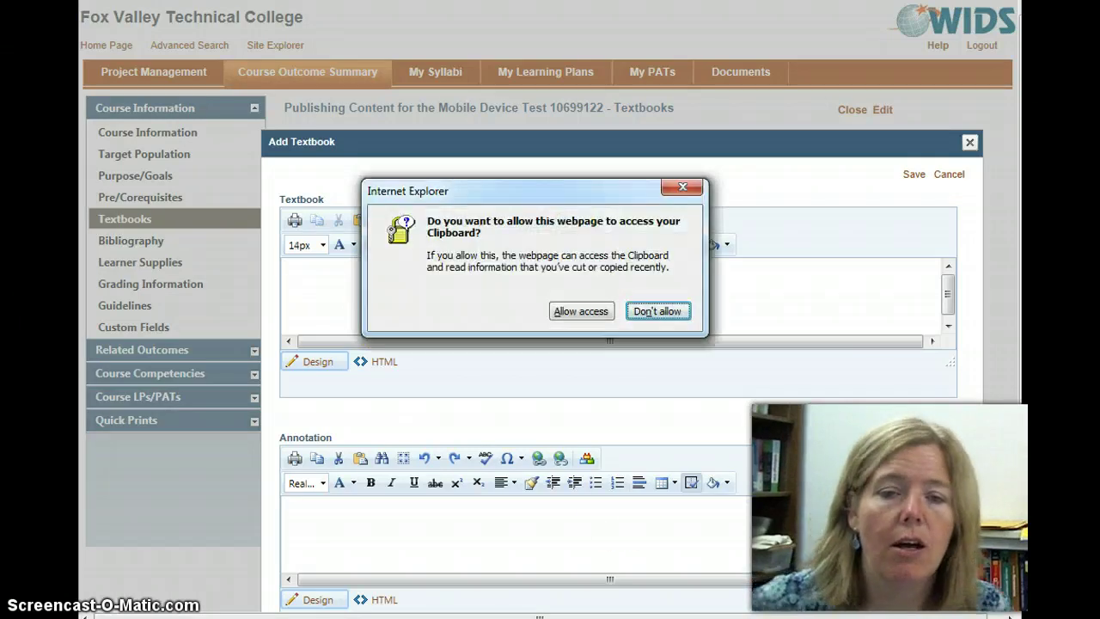
click(580, 311)
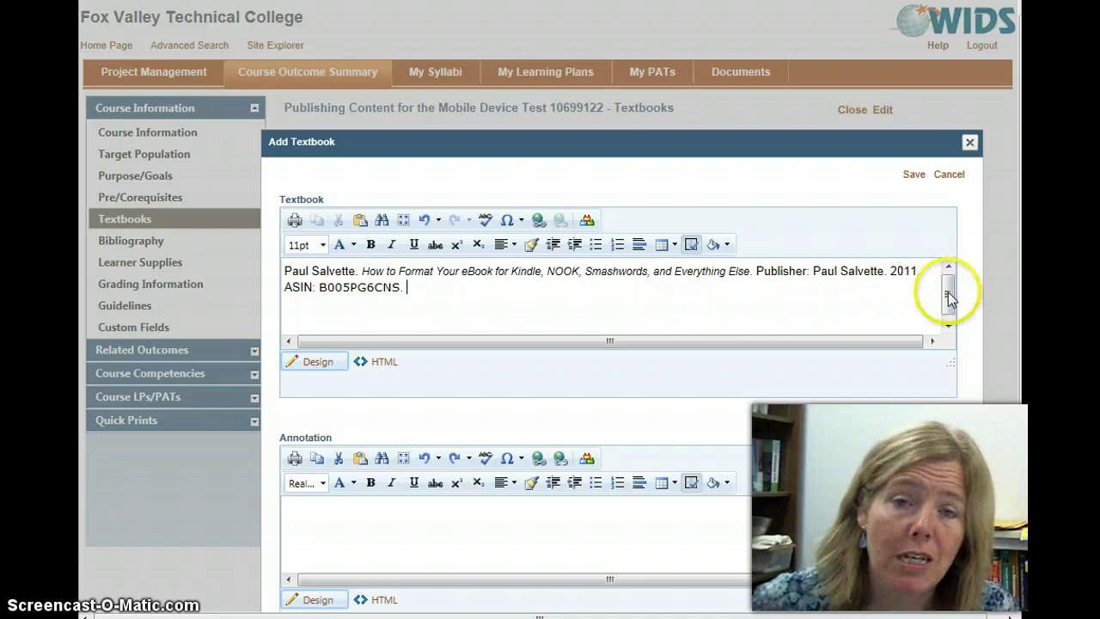
click(913, 175)
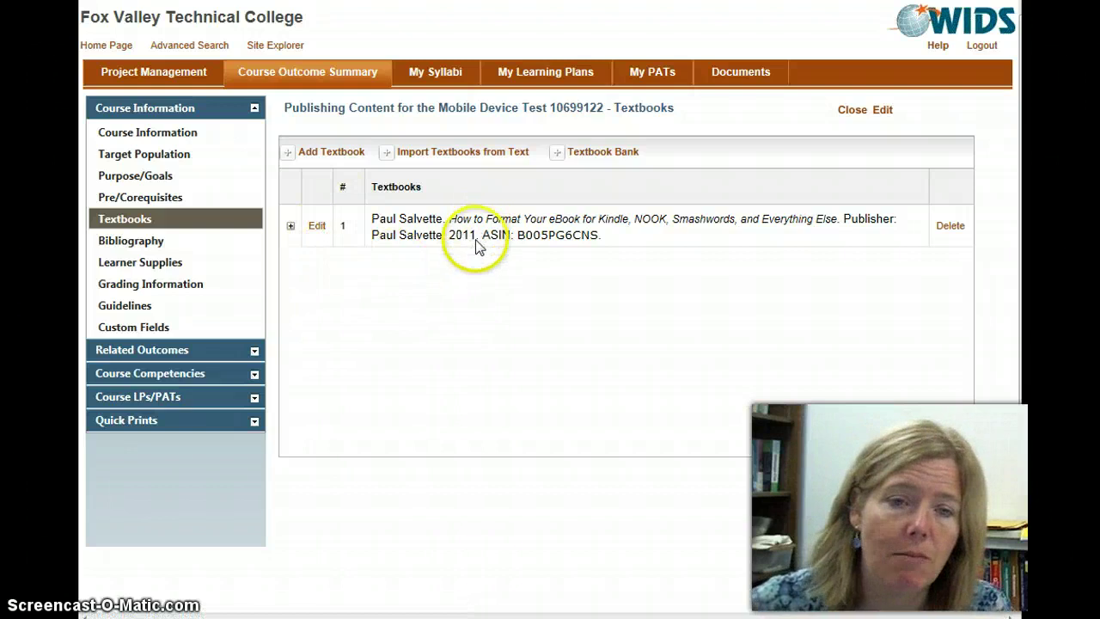
click(316, 227)
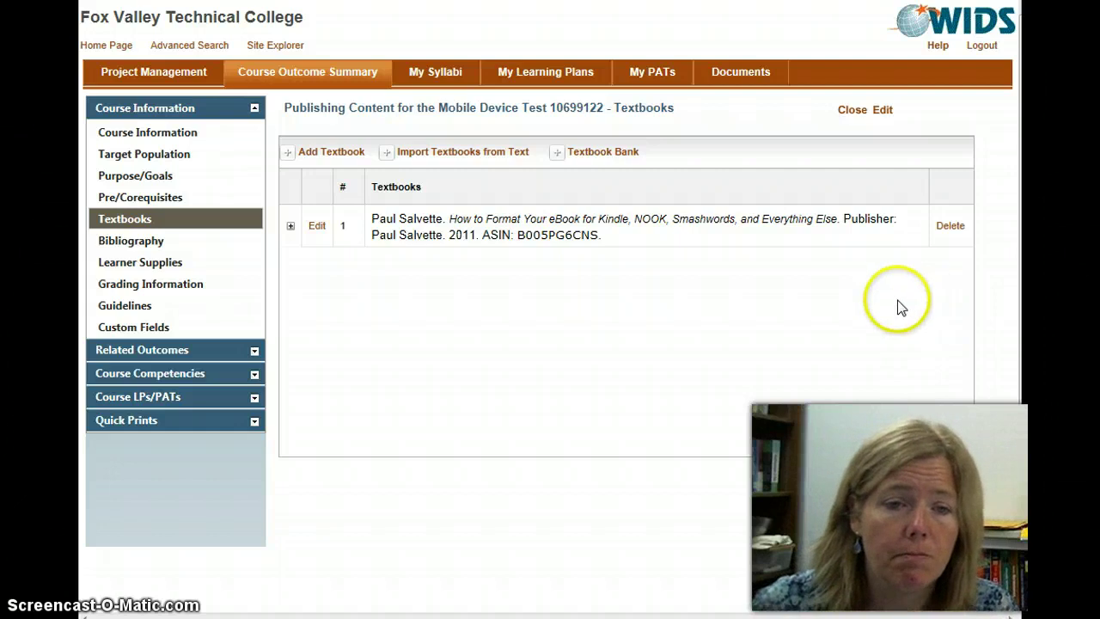
- Add and save a learner supply for the course reading "Microphone or Web Camera"
click(164, 268)
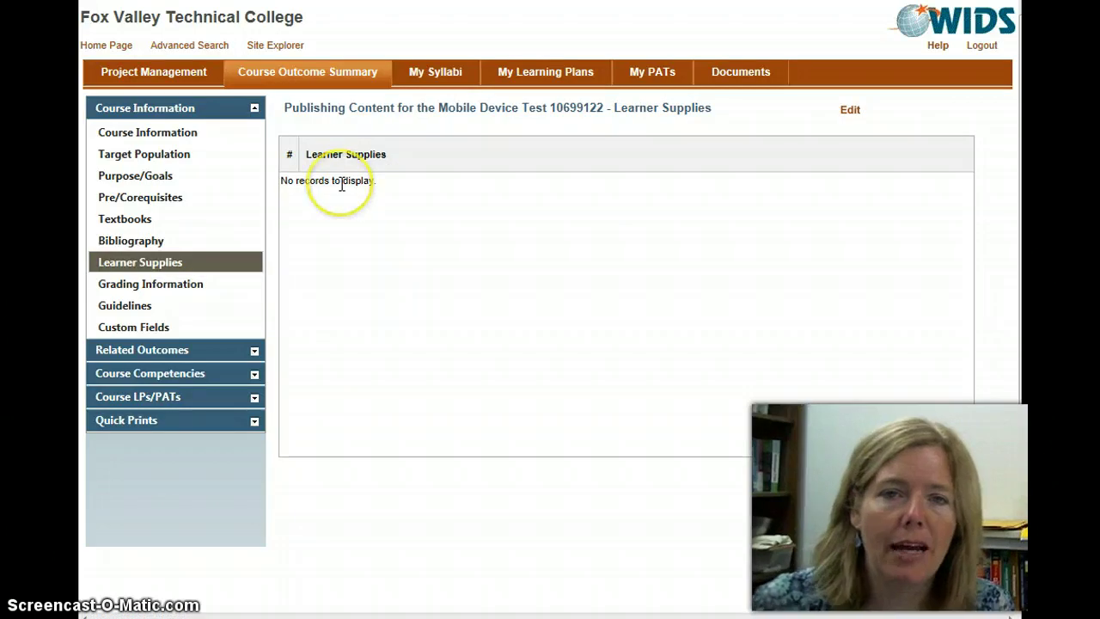
click(850, 112)
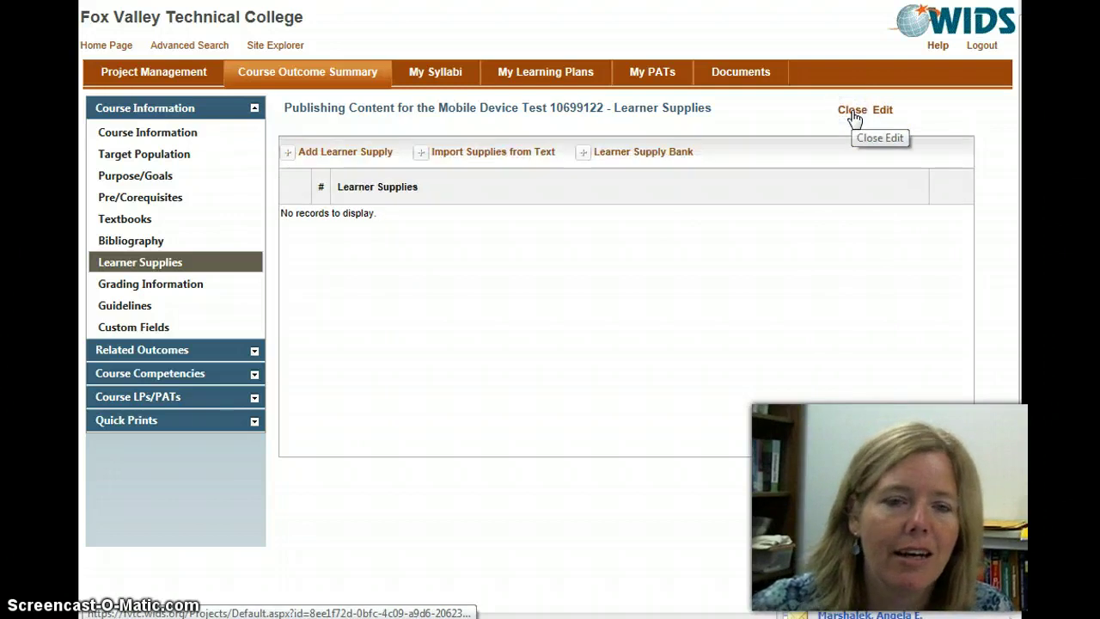
click(292, 160)
click(383, 410)
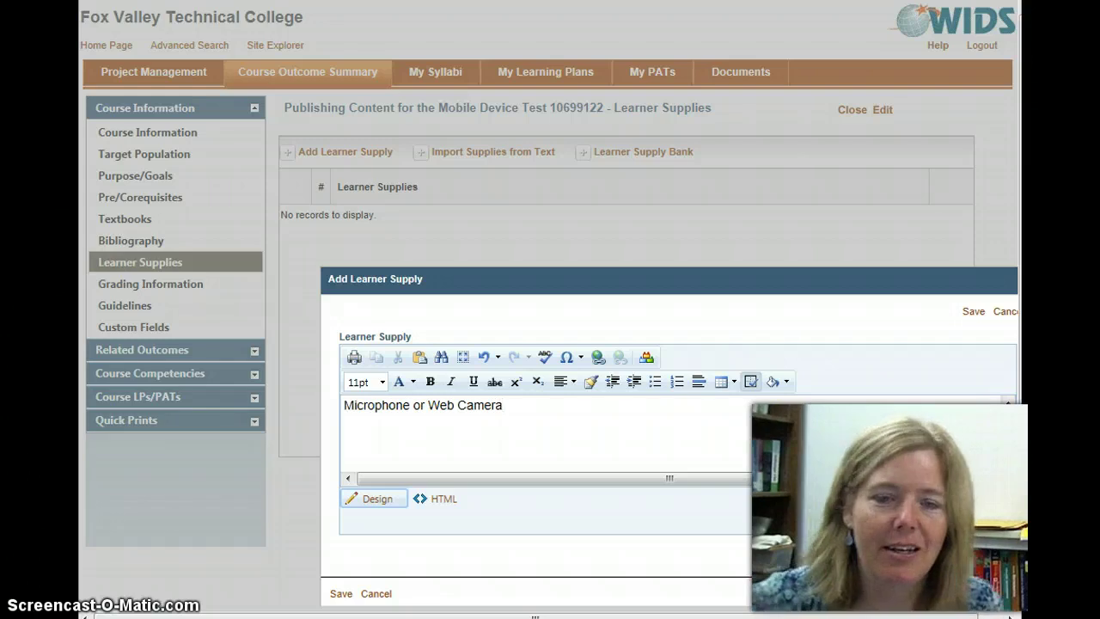
click(973, 314)
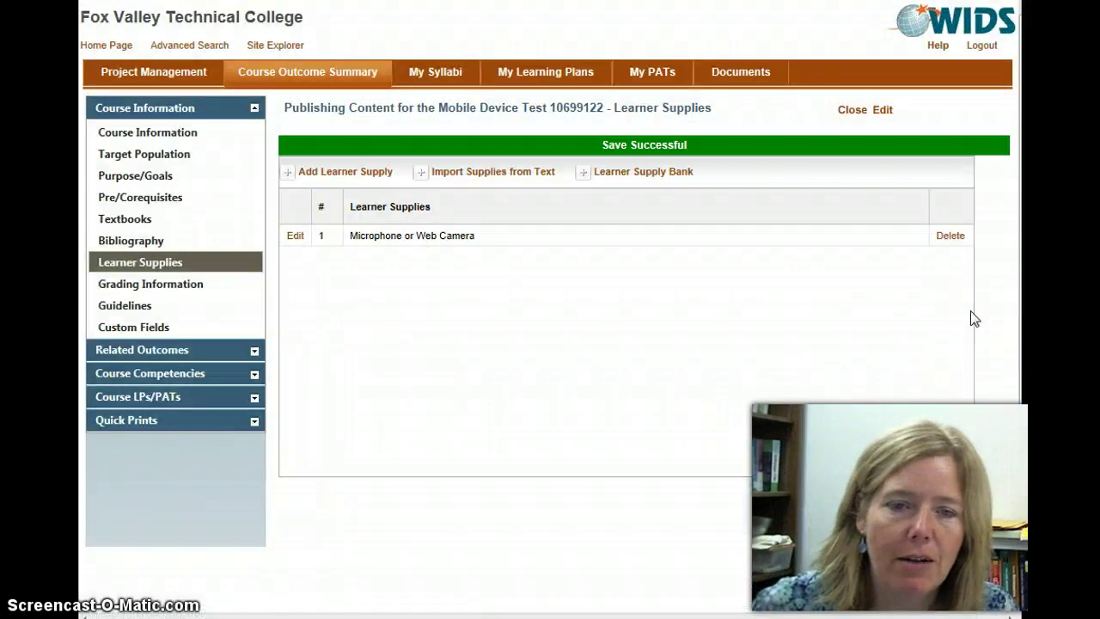
- Add and save a second learner supply reading "Calibre Software (Free)" and finish editing the learner supplies
click(292, 176)
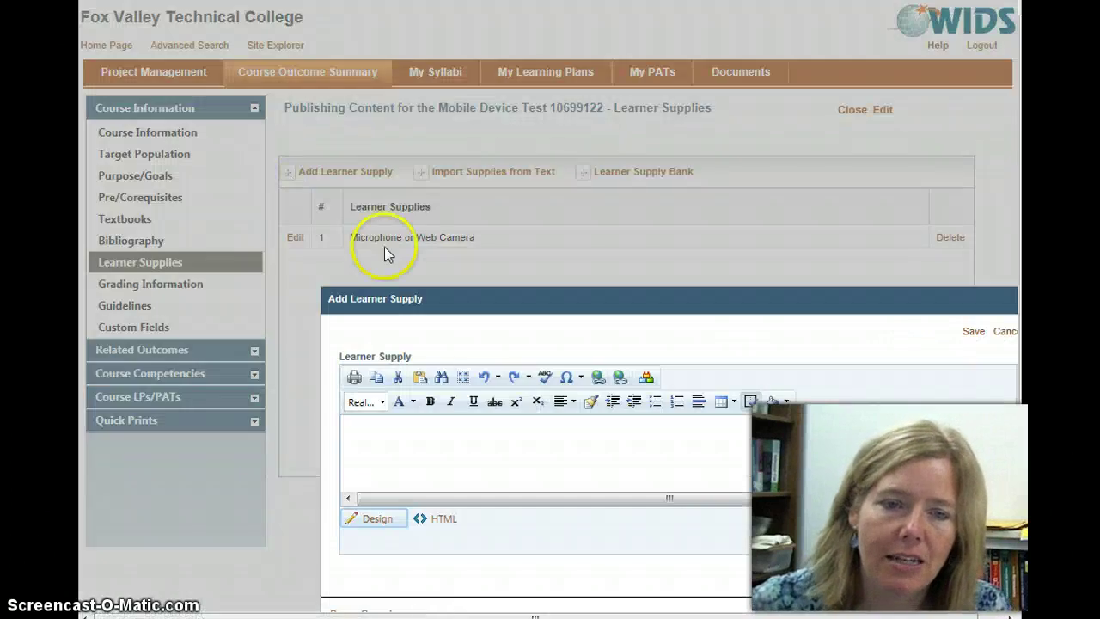
click(434, 424)
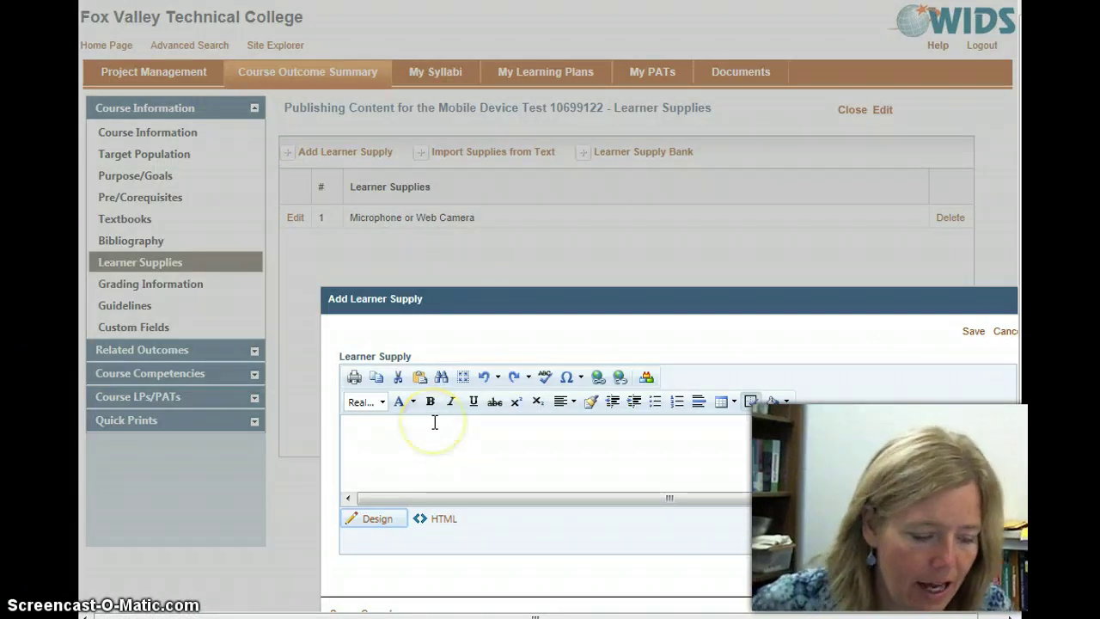
click(434, 422)
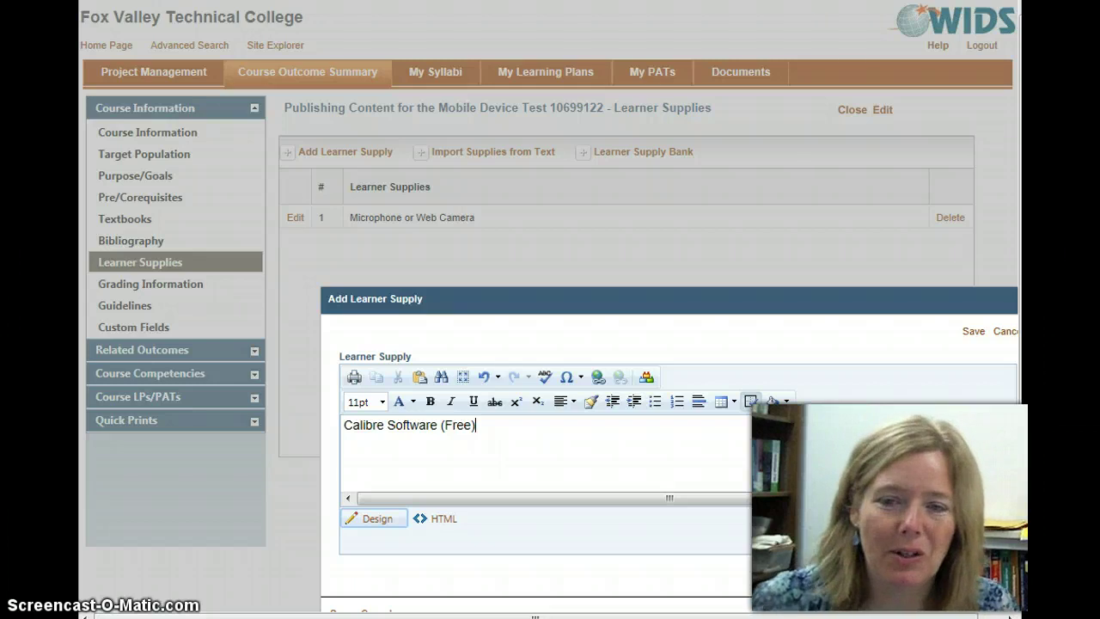
click(976, 333)
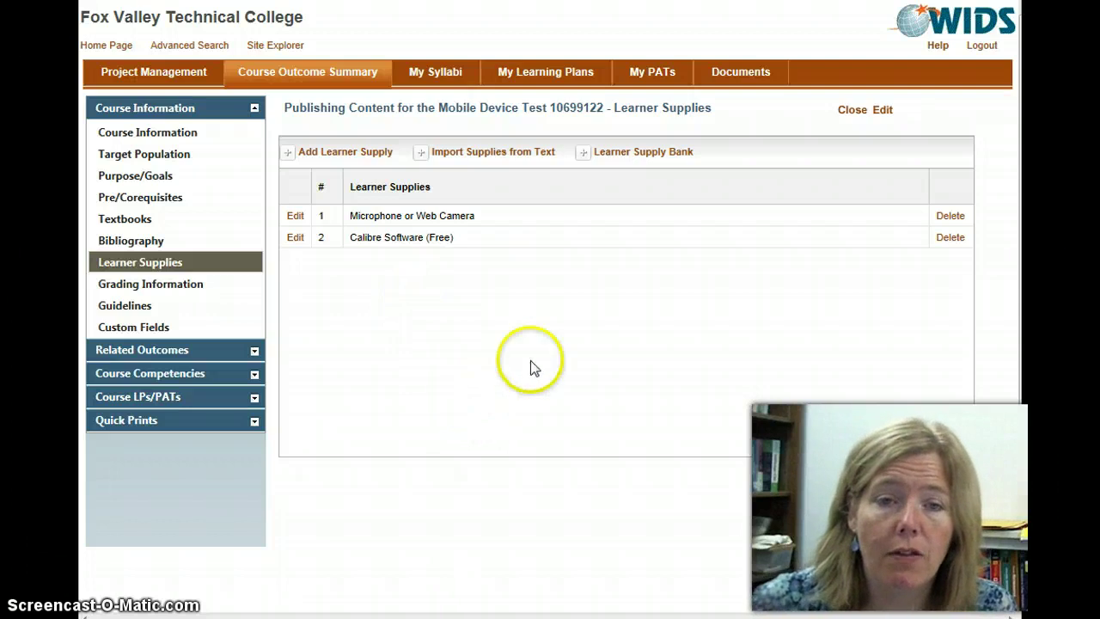
click(868, 108)
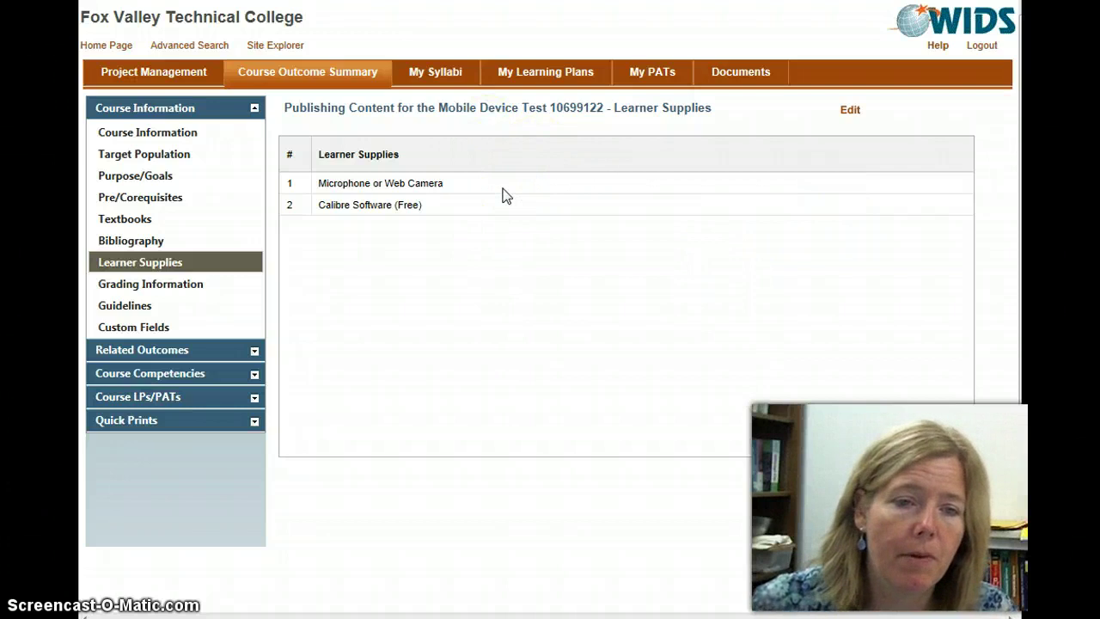
- Paste the copied grading text, with its four grade criteria and A to F scale, into the course grading information, then save and close it
click(166, 290)
click(630, 292)
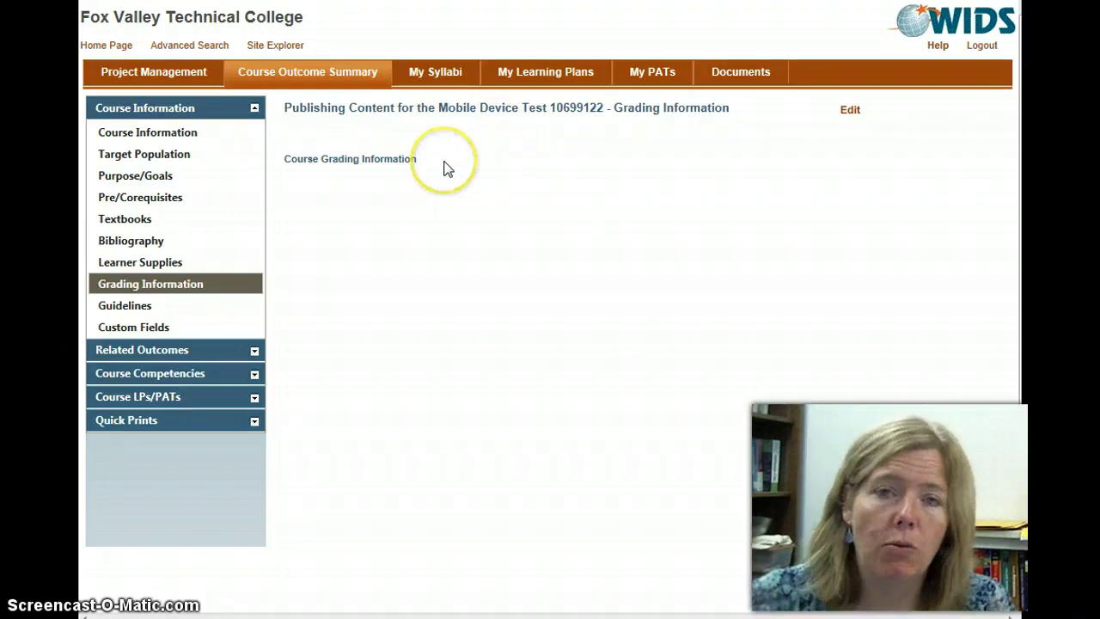
click(851, 116)
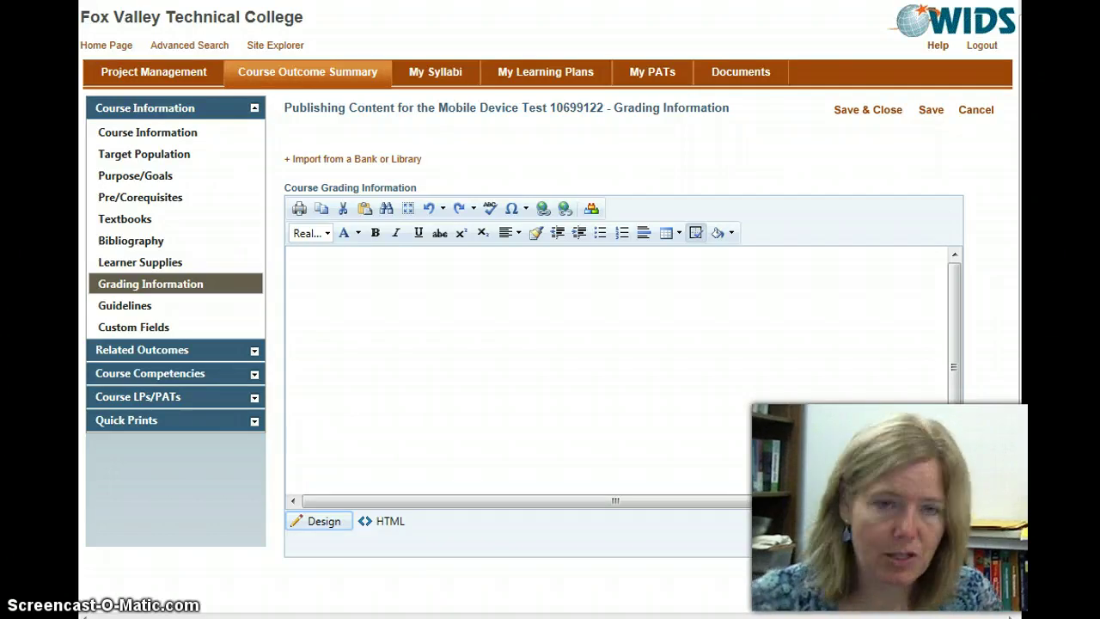
click(336, 278)
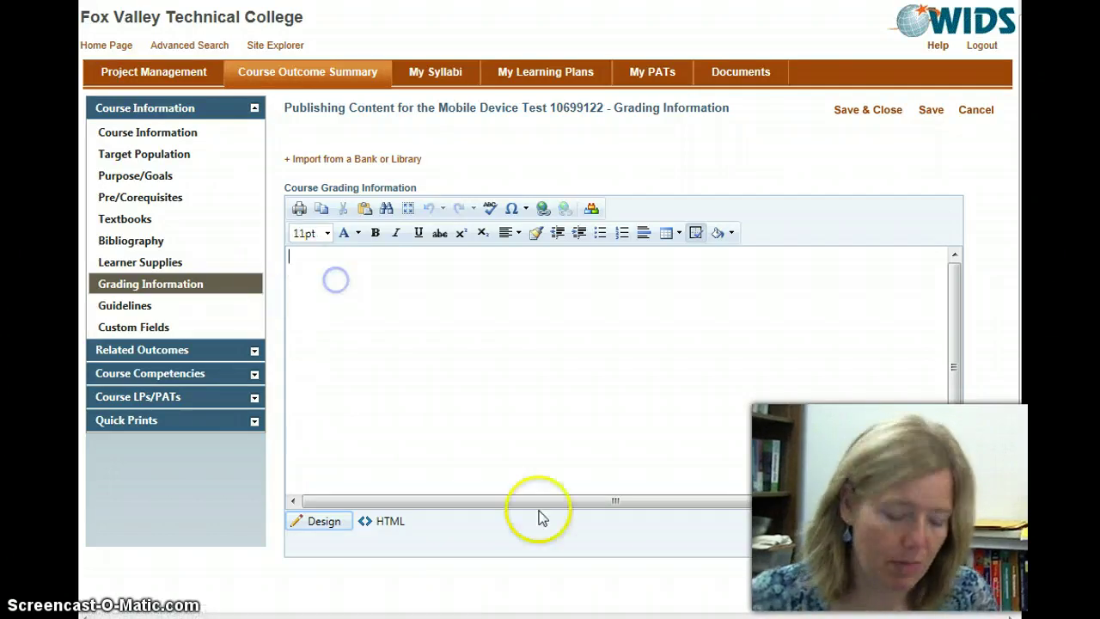
key(ctrl+v)
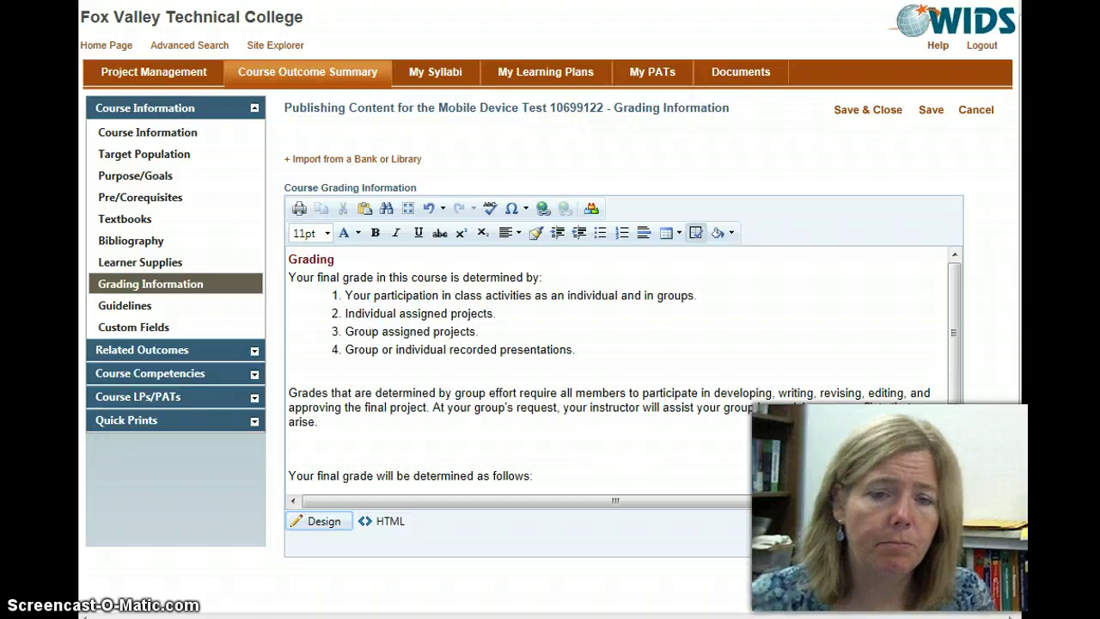
click(953, 346)
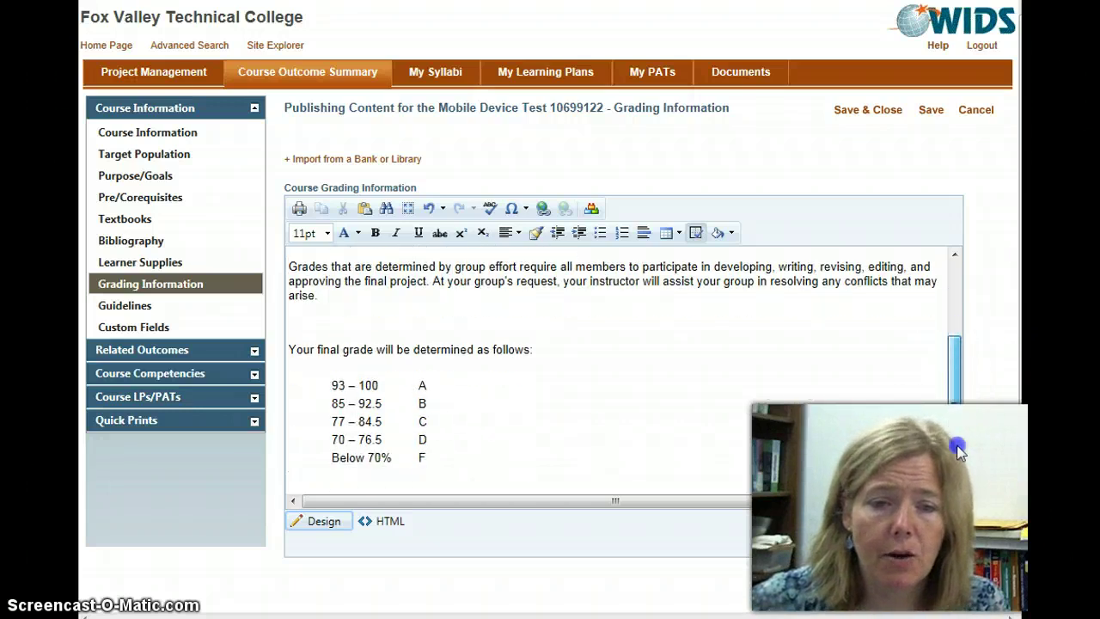
click(953, 292)
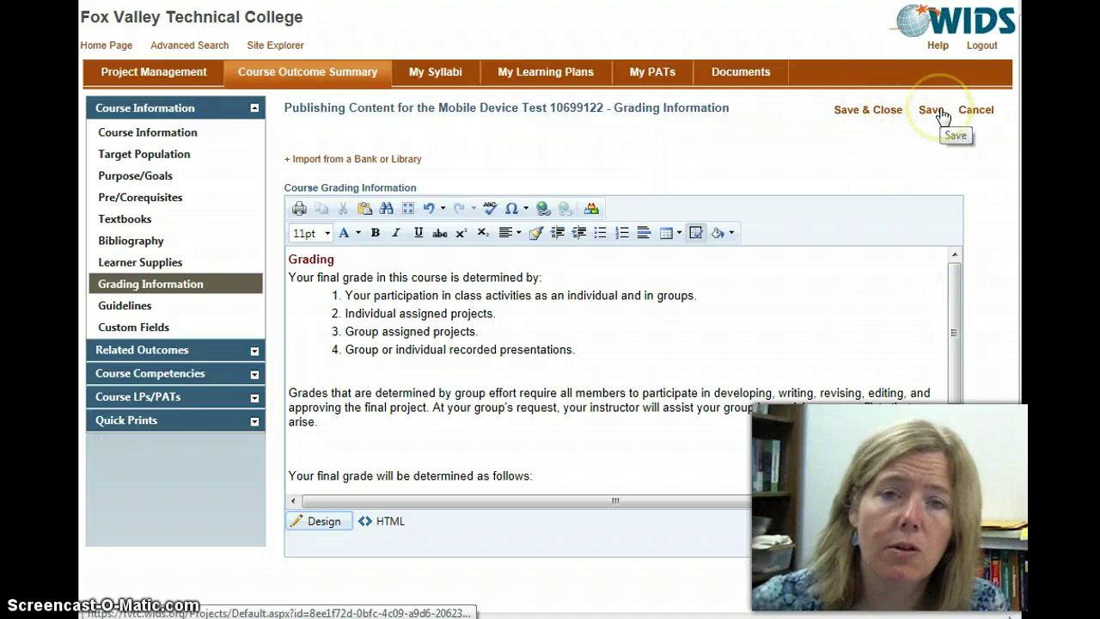
click(890, 113)
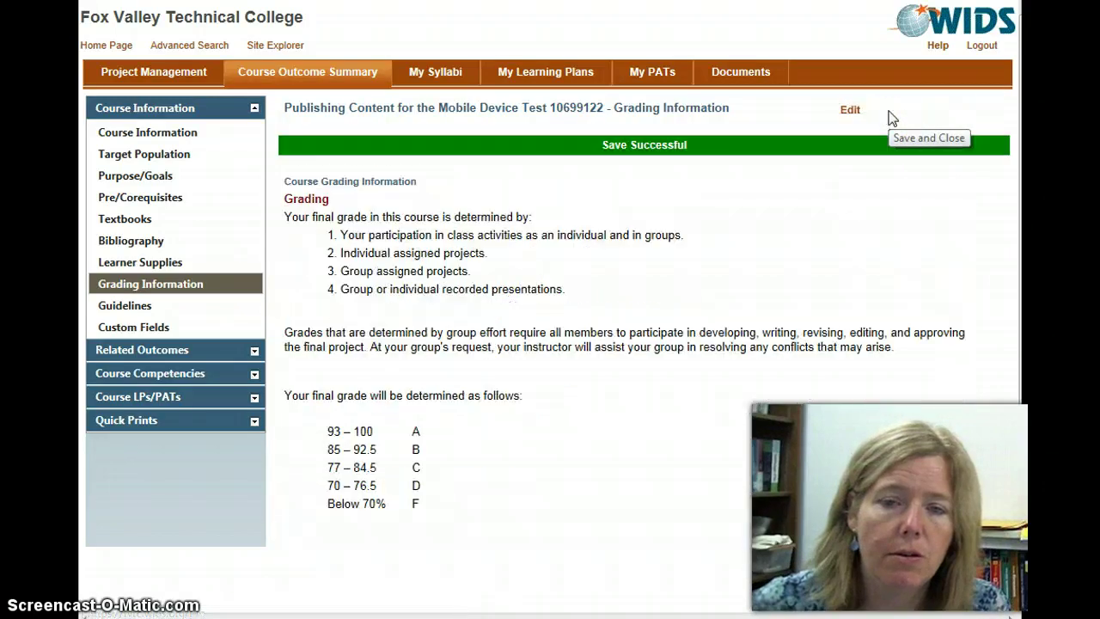